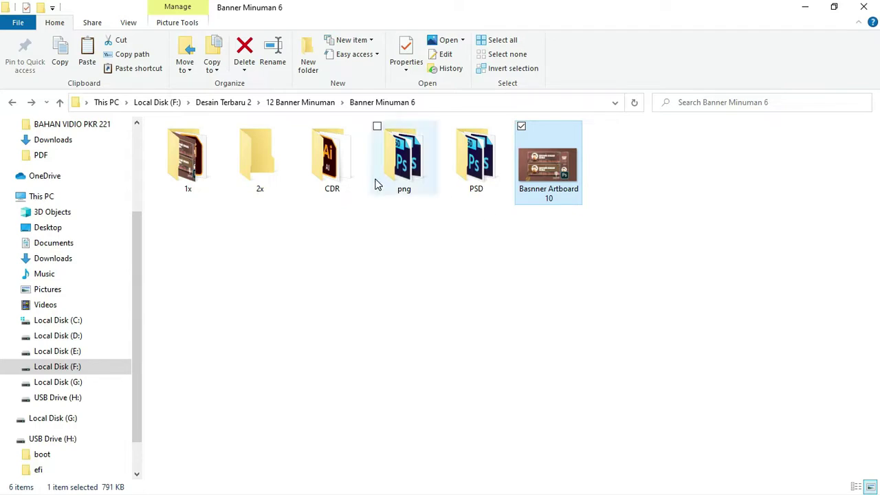
# Open the three Photoshop files Banner Minuman 6 02, 6 03 and 6-01 from the PSD folder in Photoshop.
pyautogui.click(323, 171)
pyautogui.doubleClick(487, 173)
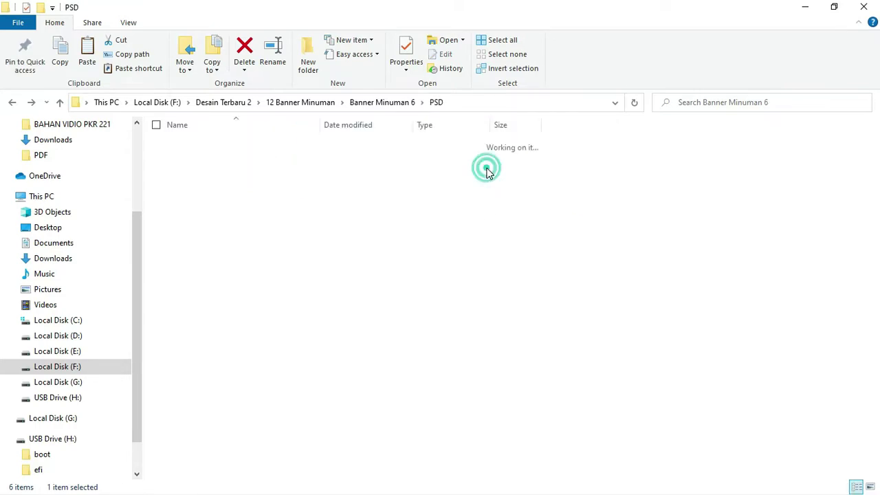
pyautogui.click(244, 143)
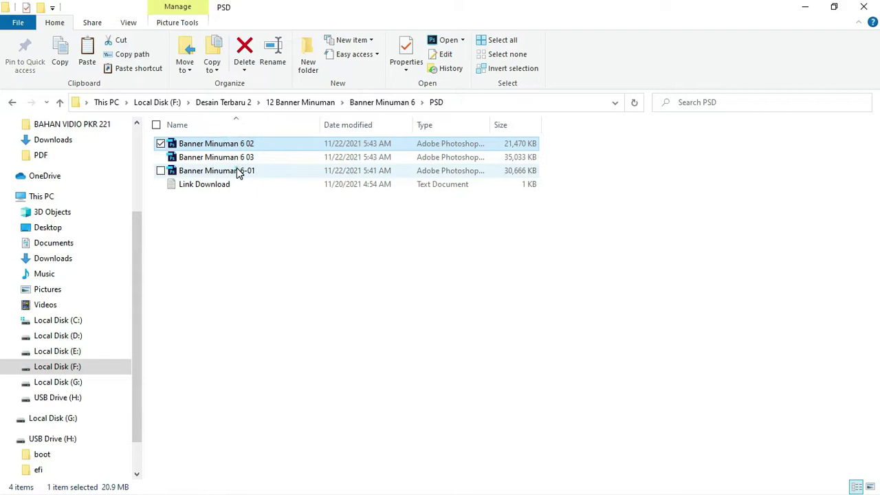
pyautogui.keyDown('shift'); pyautogui.click(238, 170); pyautogui.keyUp('shift')
pyautogui.rightClick(254, 171)
pyautogui.click(263, 177)
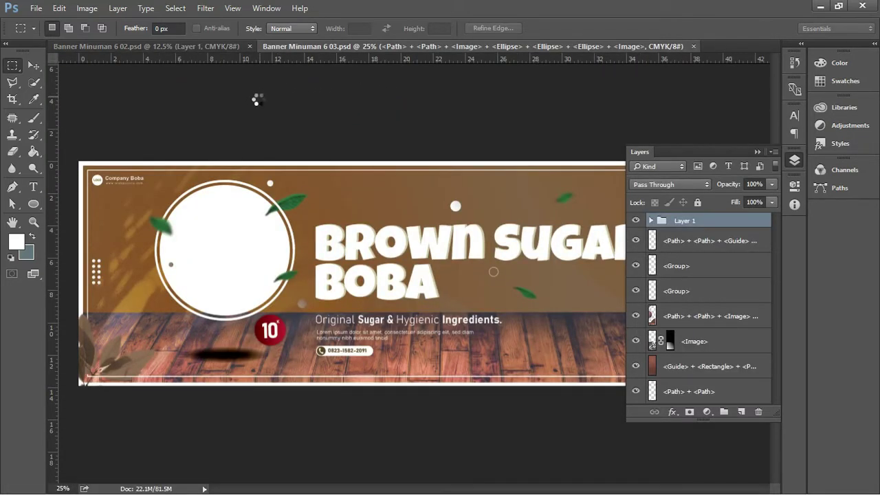
# Review the banner designs in Banner Minuman 6-01, 6 03 and 6 02, and return to Banner Minuman 6-01.
pyautogui.click(758, 152)
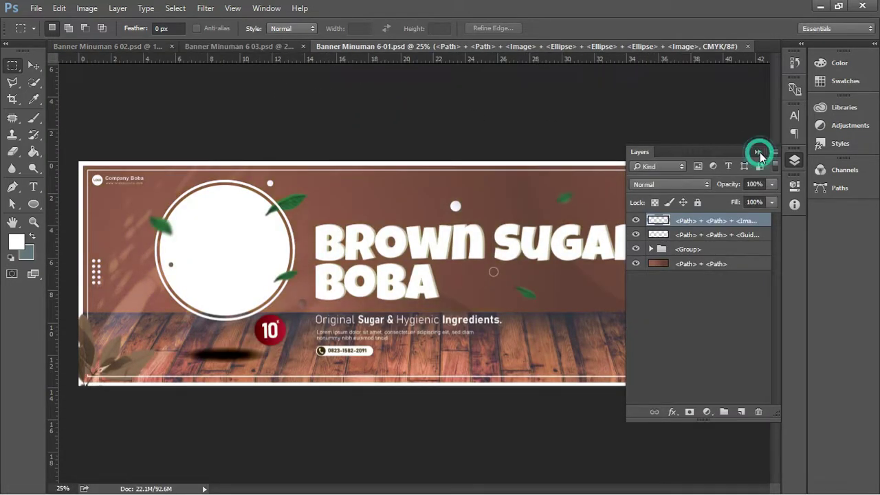
pyautogui.click(756, 152)
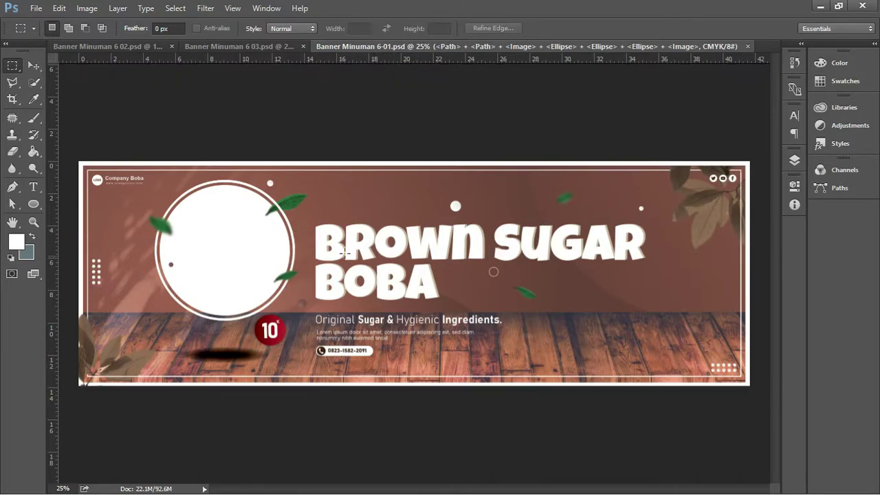
pyautogui.click(264, 45)
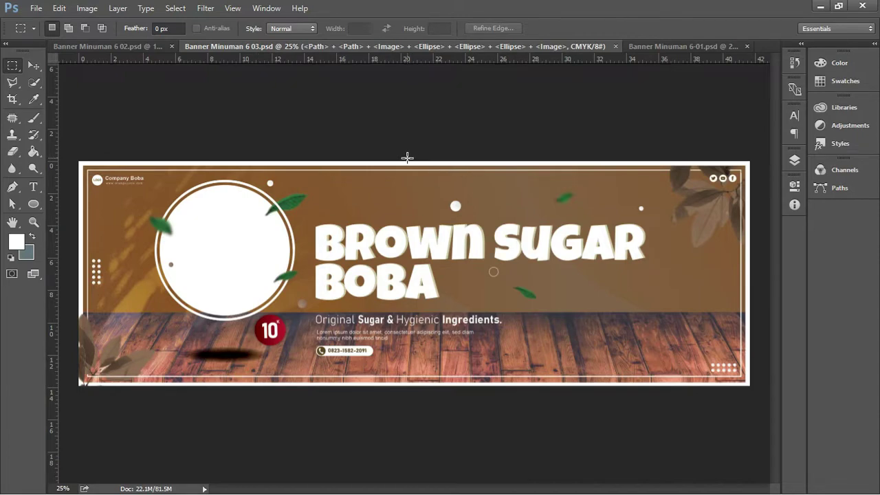
pyautogui.click(140, 47)
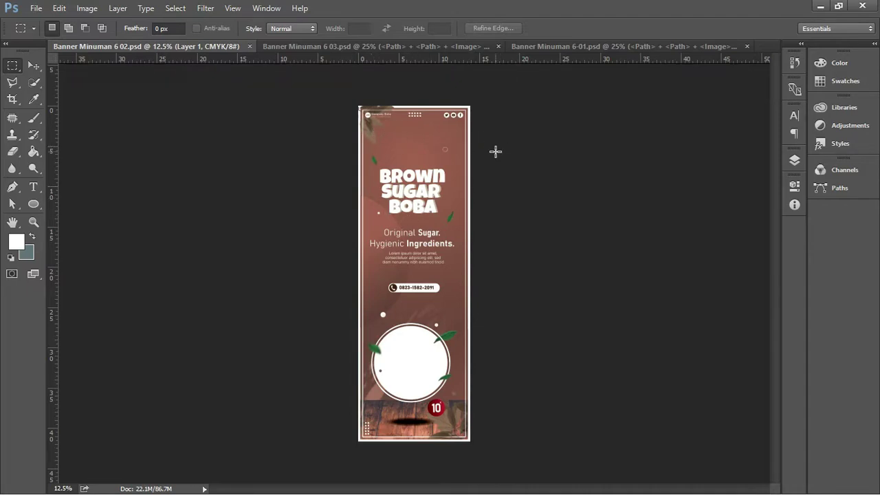
pyautogui.scroll(5, 426, 181)
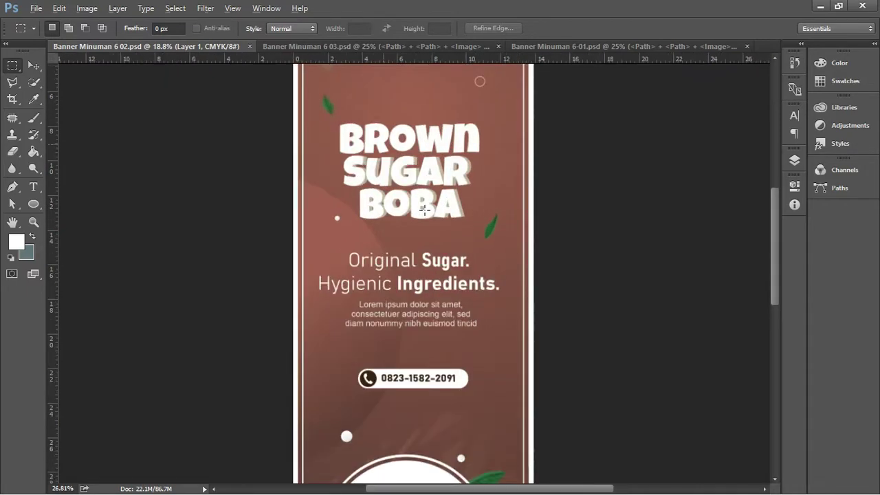
pyautogui.scroll(-4, 426, 208)
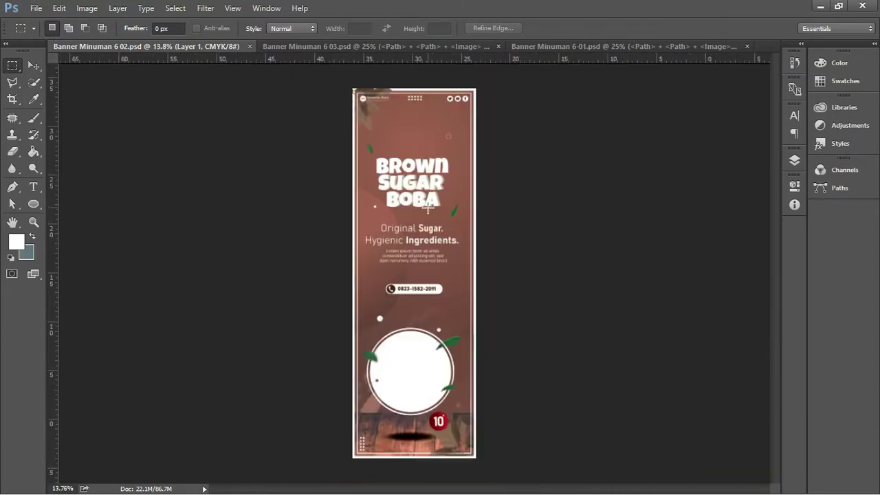
pyautogui.click(561, 48)
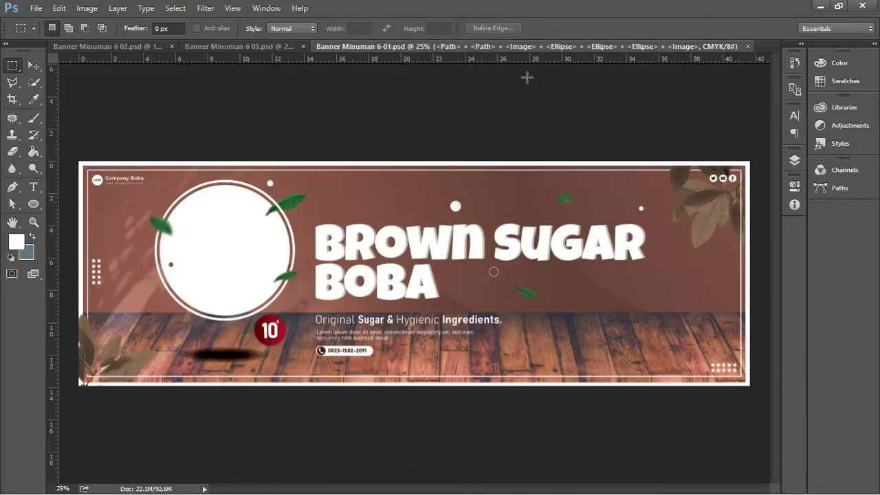
# Add a Hue/Saturation adjustment layer above the whole banner and set its hue to +5.
pyautogui.click(34, 66)
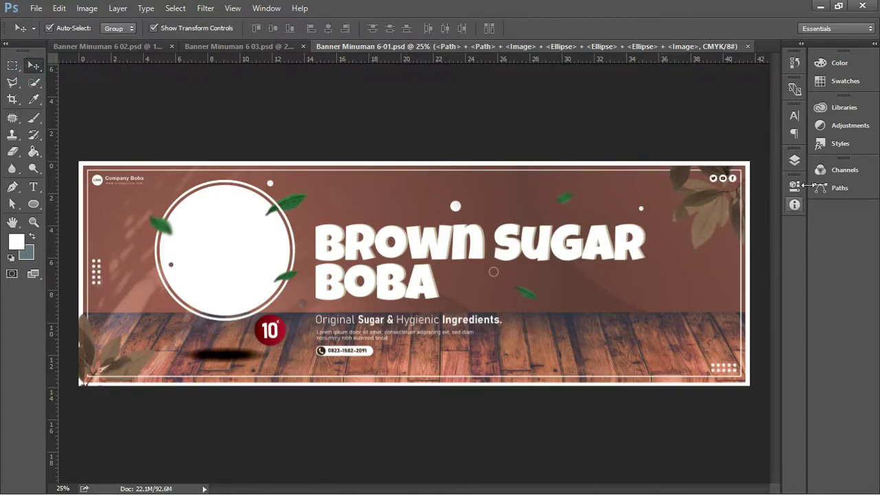
pyautogui.click(794, 159)
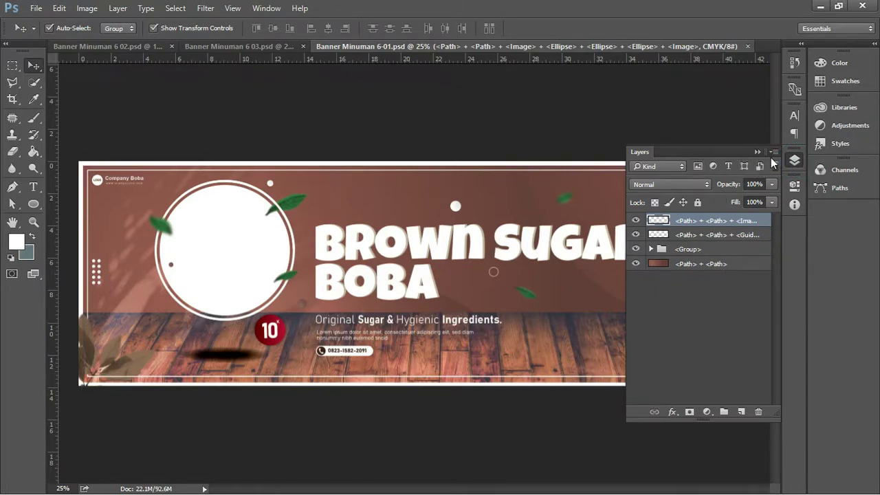
pyautogui.click(708, 412)
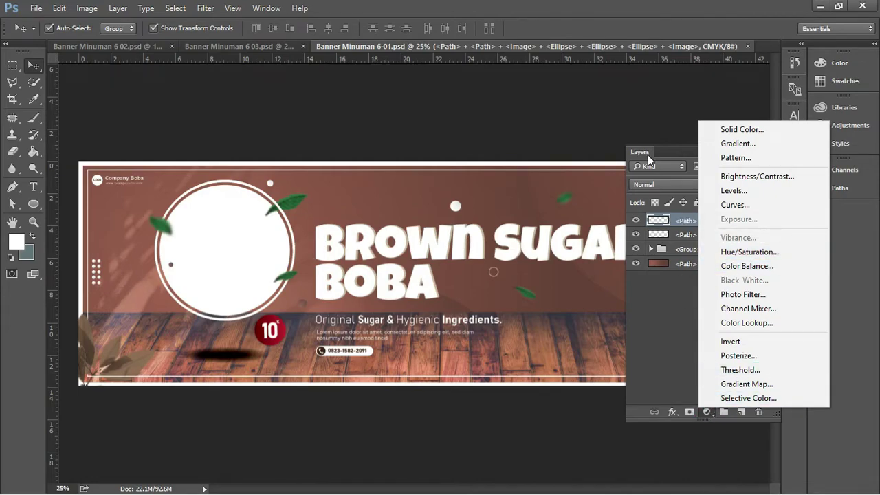
pyautogui.click(648, 159)
pyautogui.click(706, 412)
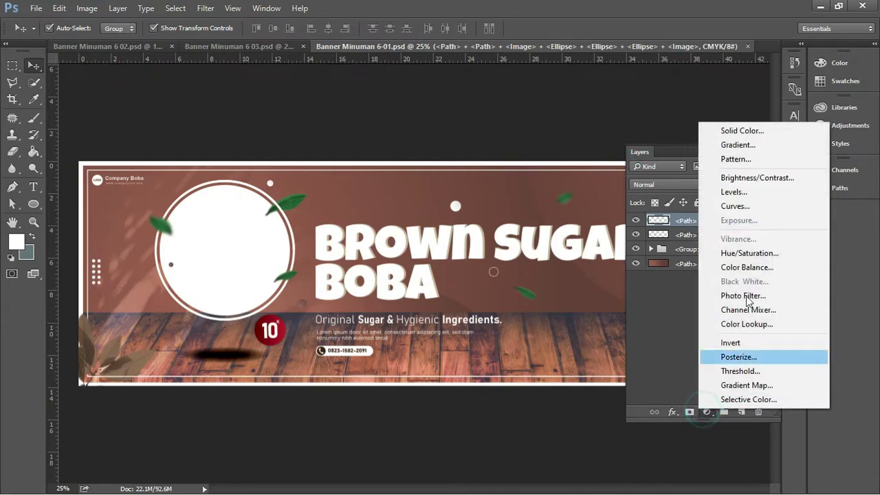
pyautogui.click(768, 254)
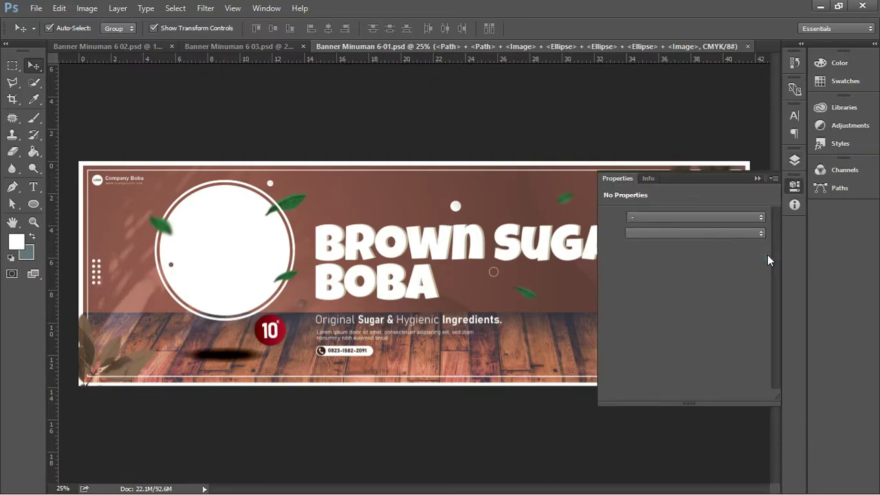
pyautogui.moveTo(690, 267)
pyautogui.mouseDown()
pyautogui.moveTo(767, 268)
pyautogui.moveTo(648, 257)
pyautogui.moveTo(677, 258)
pyautogui.mouseUp()
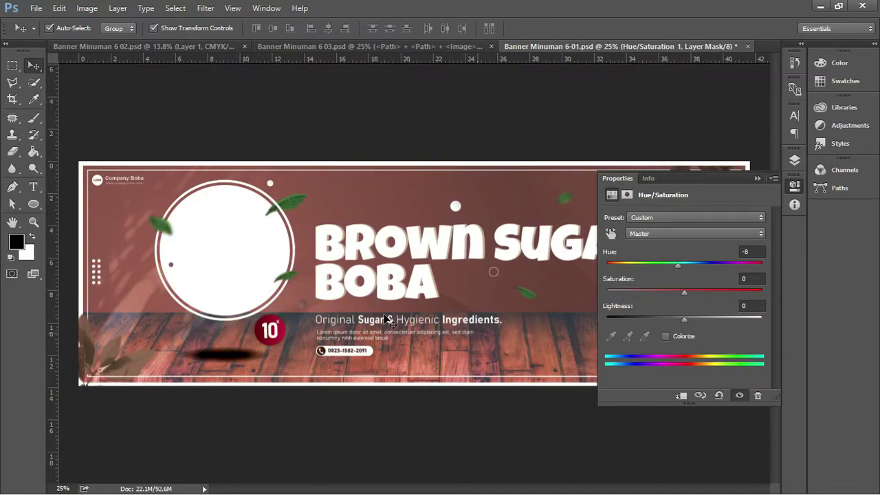
pyautogui.moveTo(677, 264); pyautogui.dragTo(688, 266)
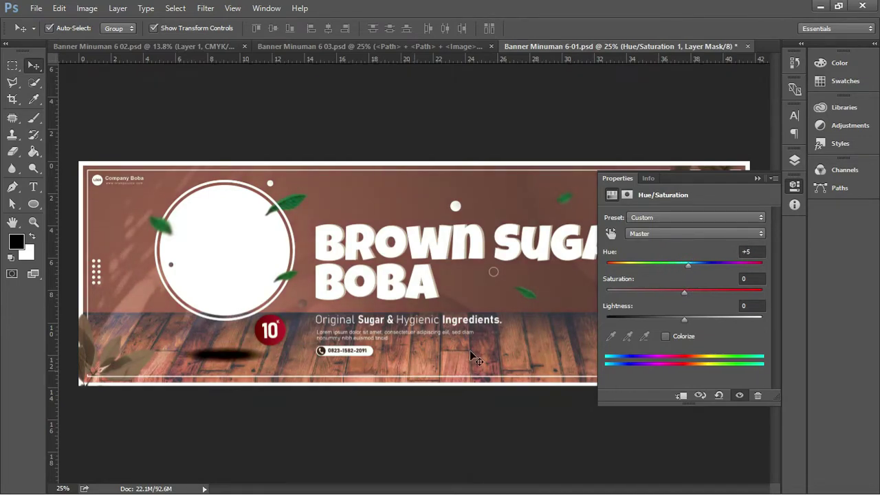
pyautogui.click(761, 178)
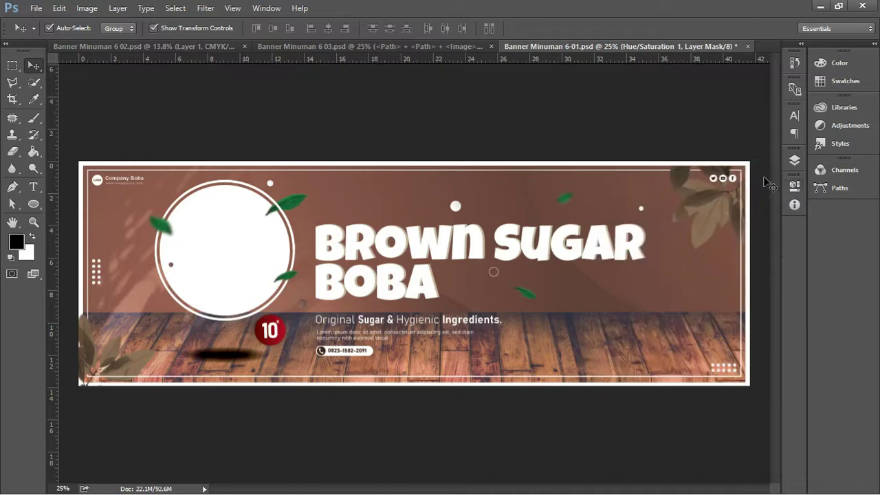
# Ungroup the main <Group> layer that holds the banner's texts and images.
pyautogui.click(795, 160)
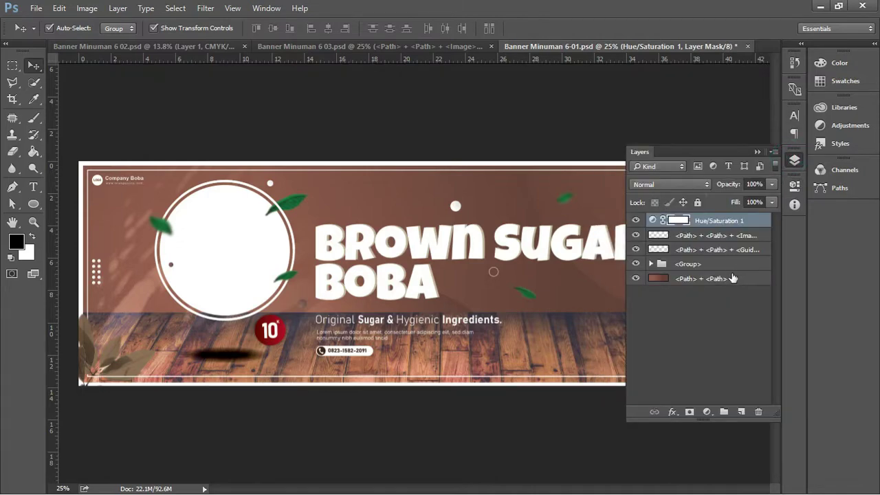
pyautogui.click(636, 278)
pyautogui.click(647, 266)
pyautogui.click(684, 265)
pyautogui.rightClick(687, 270)
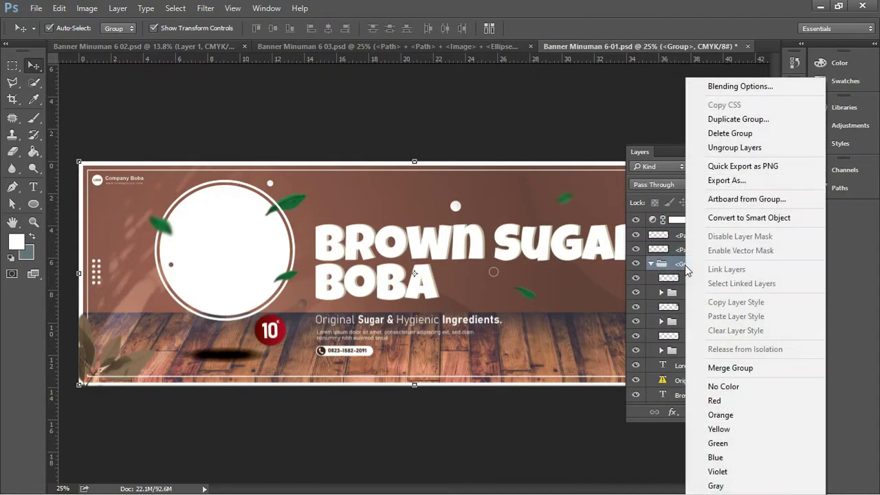
pyautogui.click(752, 148)
# Select the wall-and-wood background layer <Guide> + <Rectangle> and hide the <Path> + <Path> layer beneath it.
pyautogui.scroll(-3, 694, 288)
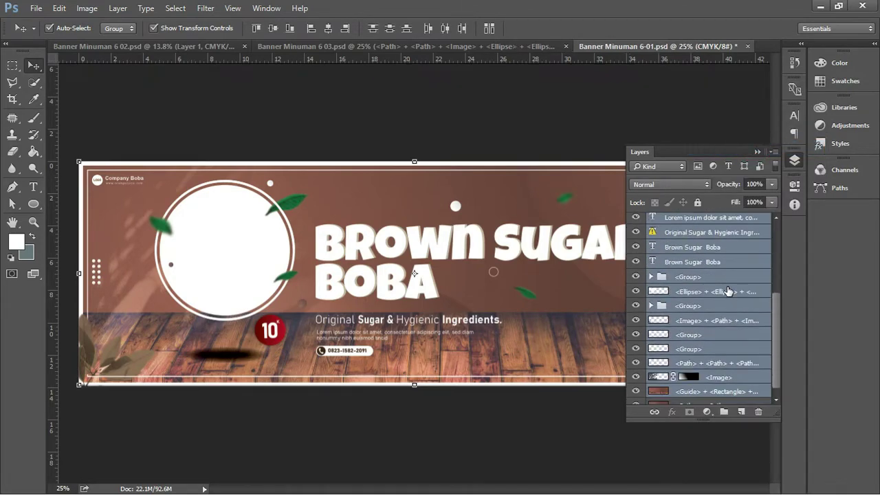
pyautogui.scroll(-1, 727, 291)
pyautogui.click(694, 383)
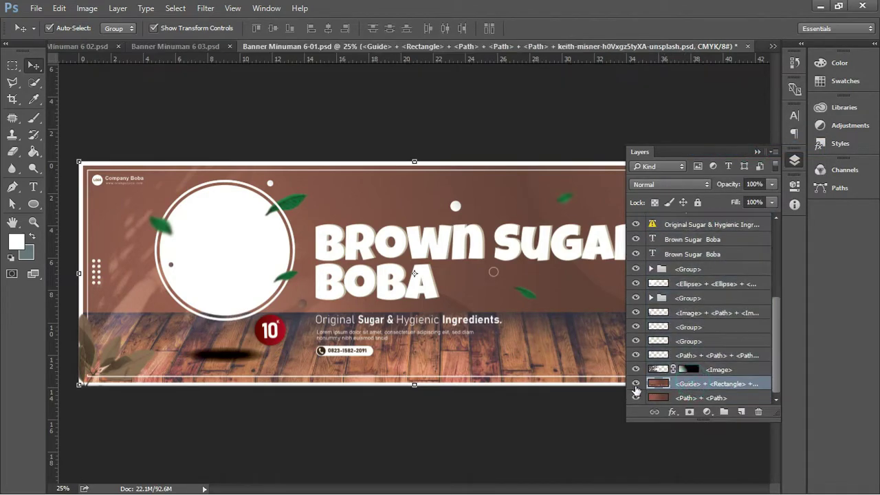
pyautogui.click(636, 384)
pyautogui.click(636, 385)
pyautogui.click(636, 384)
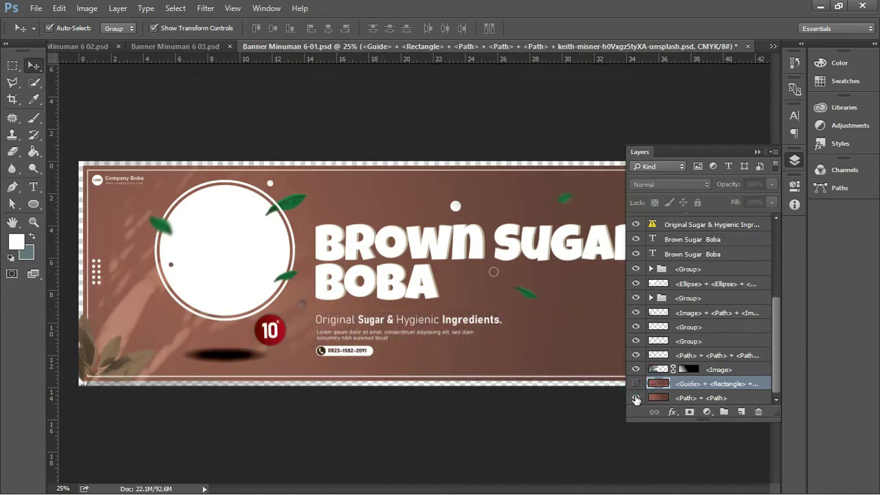
pyautogui.click(636, 398)
pyautogui.click(635, 398)
pyautogui.click(636, 384)
pyautogui.click(637, 383)
pyautogui.click(636, 384)
pyautogui.click(636, 398)
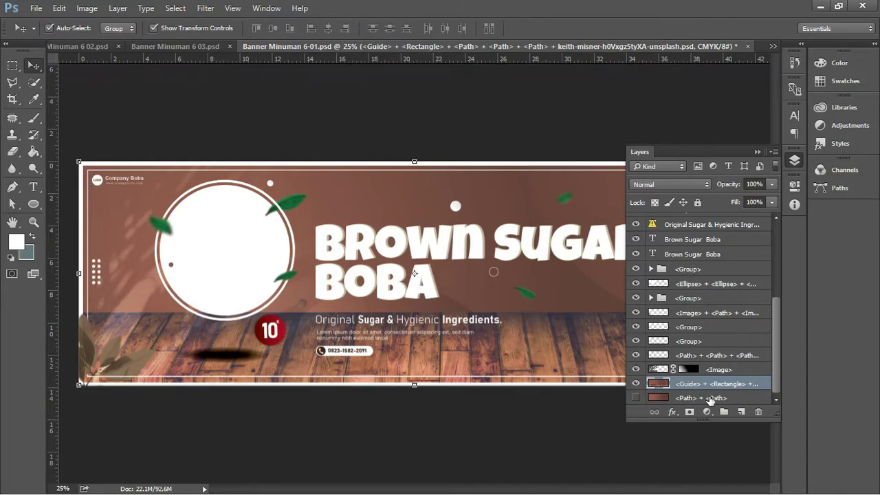
# Check which layer carries the wall-and-wood background by toggling its visibility, and collapse the layer list.
pyautogui.scroll(2, 688, 253)
pyautogui.scroll(2, 688, 252)
pyautogui.scroll(-4, 687, 255)
pyautogui.click(635, 383)
pyautogui.click(636, 385)
pyautogui.click(635, 397)
pyautogui.click(756, 147)
pyautogui.click(758, 151)
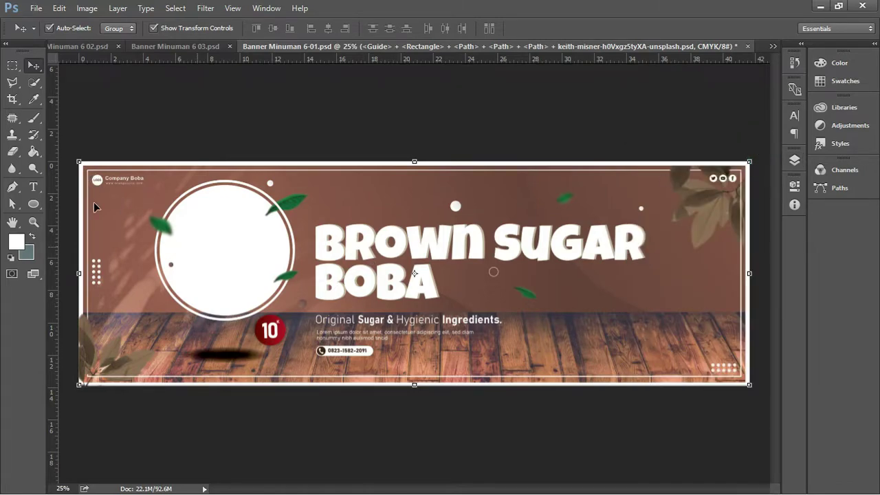
# Marquee-select the brown wall area above the wooden floor and add a Hue/Saturation adjustment limited to it over the background layer.
pyautogui.press('m')
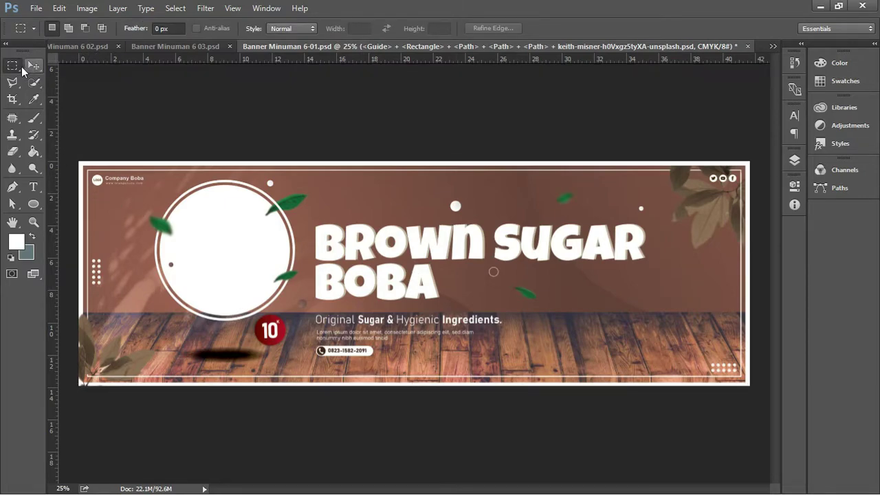
pyautogui.moveTo(77, 153); pyautogui.dragTo(791, 316)
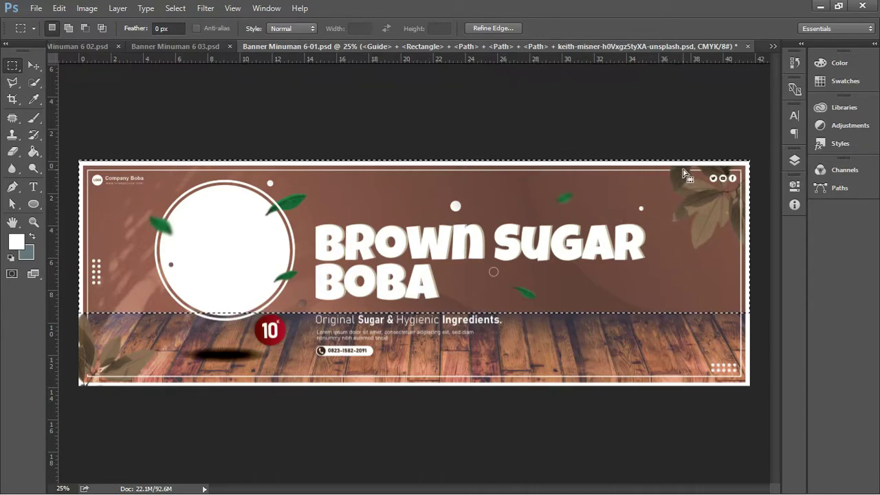
pyautogui.click(791, 159)
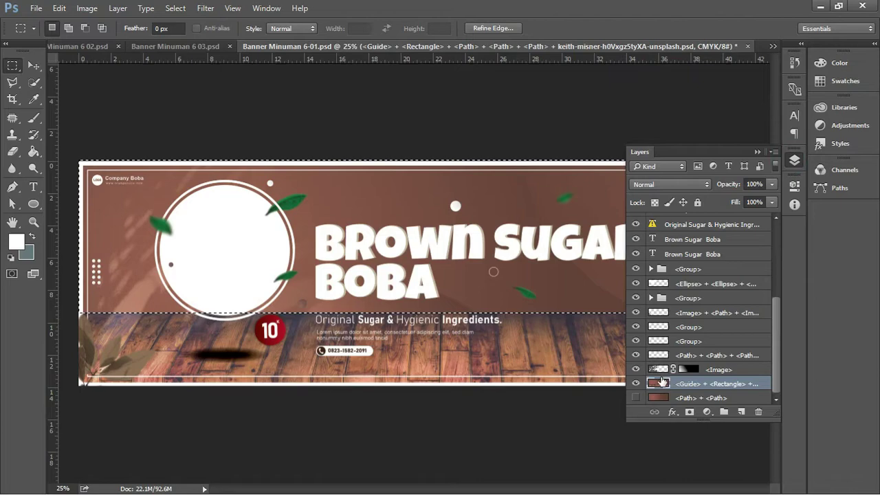
pyautogui.click(707, 412)
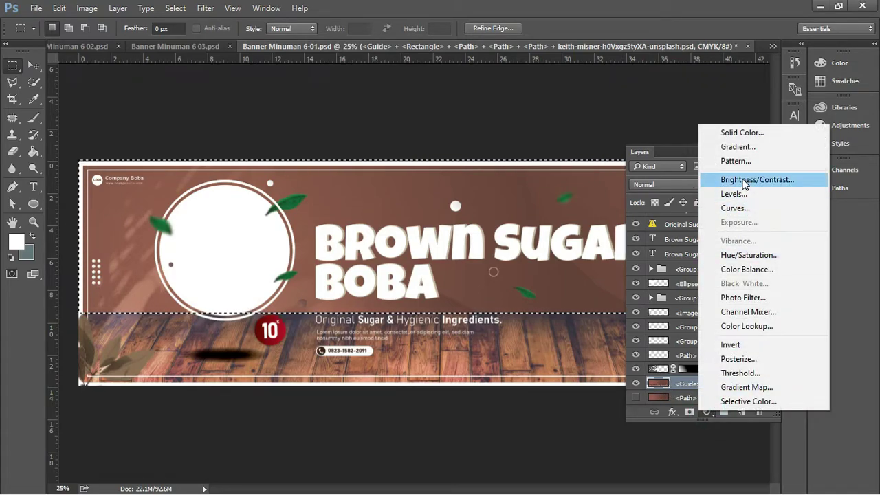
pyautogui.click(748, 255)
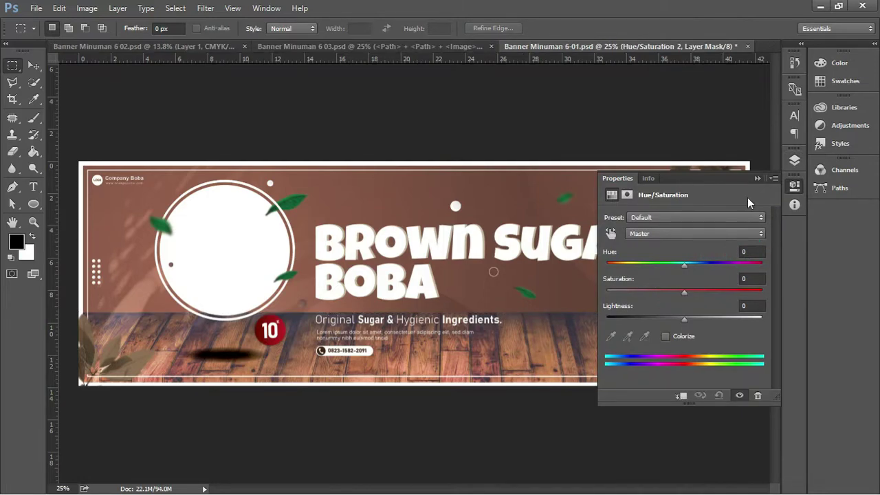
pyautogui.click(757, 178)
pyautogui.click(794, 161)
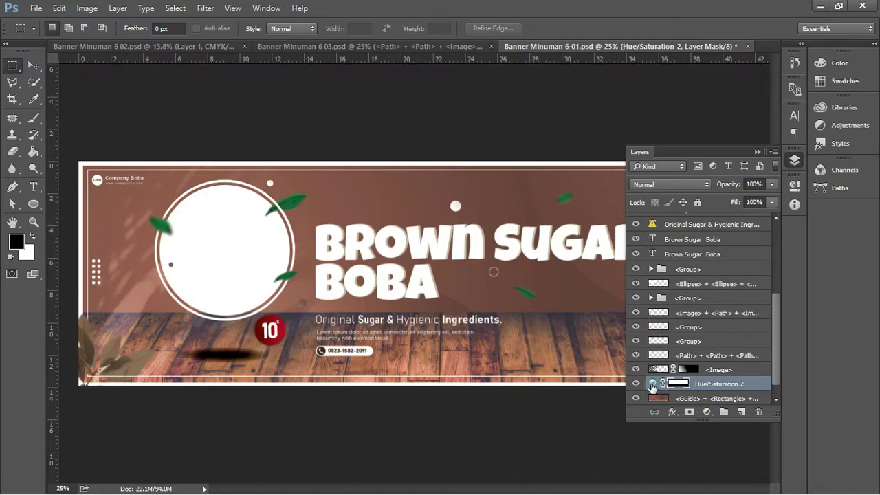
# Set the wall adjustment's saturation to -36 and shift its hue slightly to the negative side.
pyautogui.doubleClick(651, 385)
pyautogui.moveTo(684, 264); pyautogui.dragTo(656, 291)
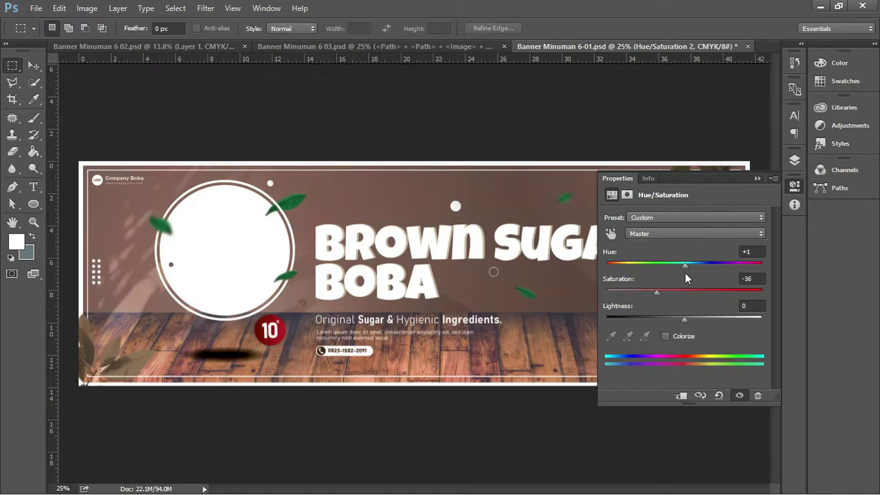
pyautogui.moveTo(691, 264)
pyautogui.mouseDown()
pyautogui.moveTo(649, 261)
pyautogui.moveTo(701, 265)
pyautogui.moveTo(677, 262)
pyautogui.mouseUp()
pyautogui.click(757, 178)
# Delete the second letter of the Brown Sugar Boba heading, retype it as R, and finish the text edit.
pyautogui.click(33, 65)
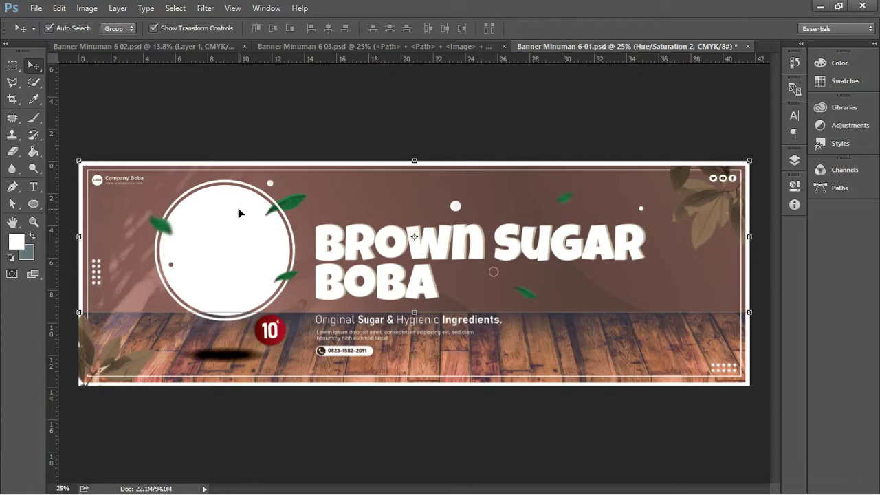
pyautogui.click(33, 186)
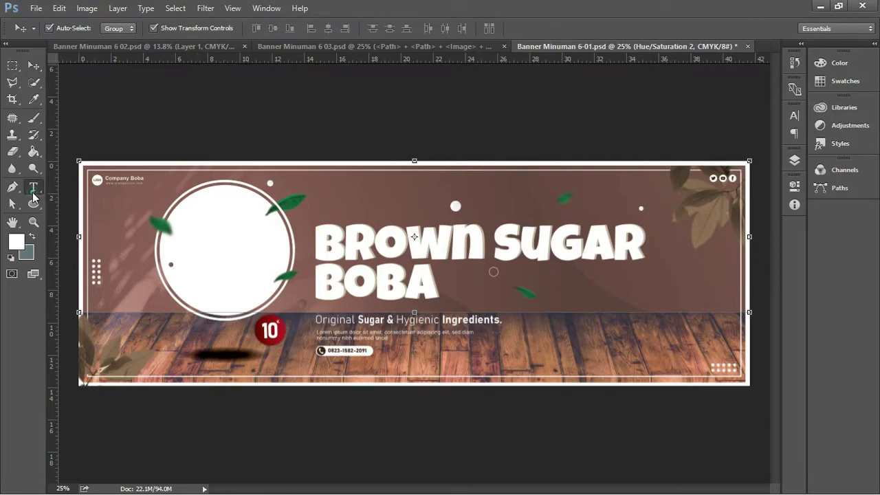
pyautogui.click(371, 248)
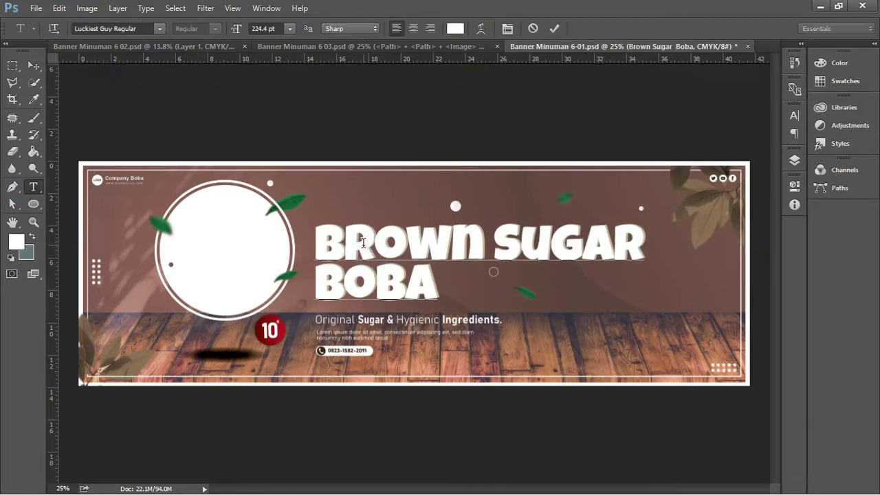
pyautogui.press('Delete')
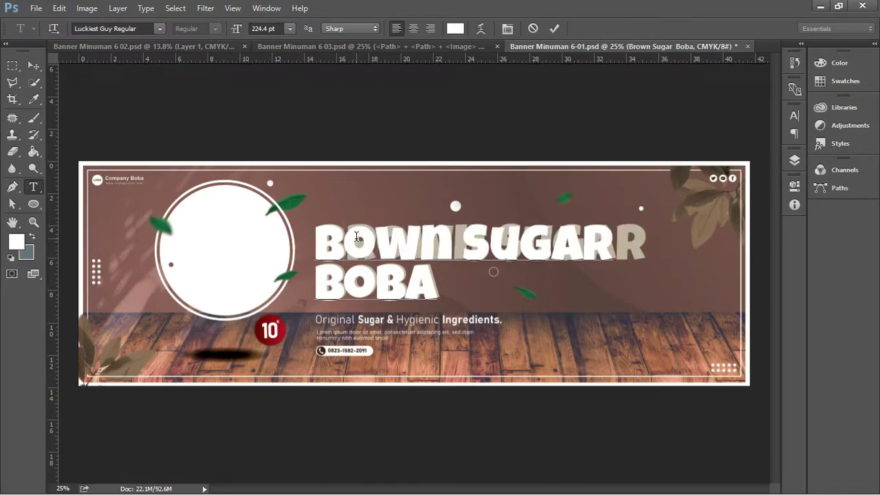
pyautogui.write('R')
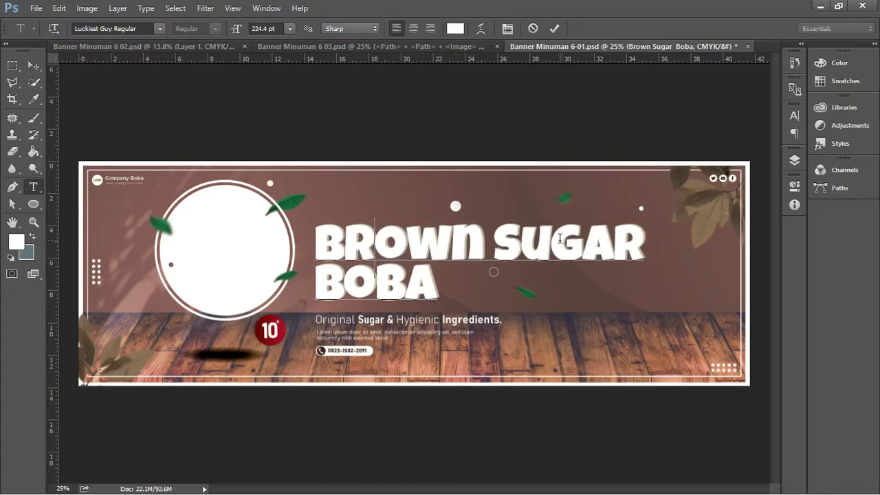
pyautogui.click(33, 65)
# Try to edit the "Original Sugar & Hygienic Ingredients." subtitle and decline the font substitution.
pyautogui.scroll(1, 412, 341)
pyautogui.scroll(2, 412, 341)
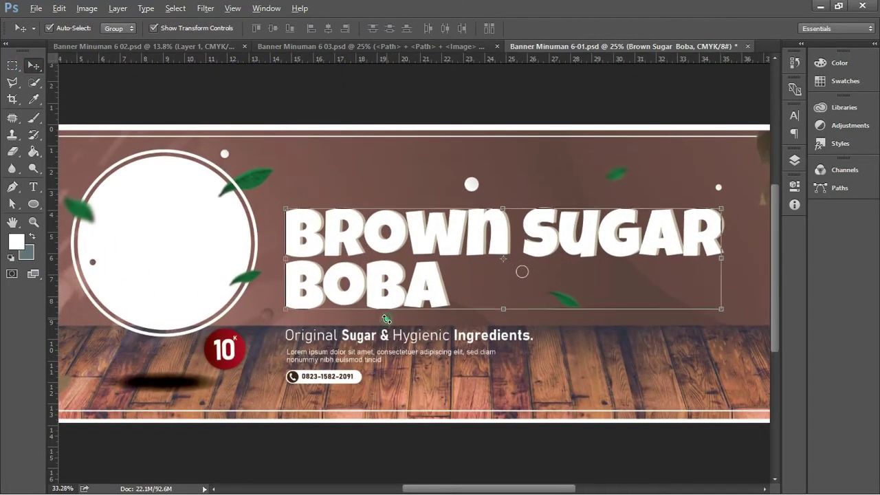
pyautogui.hotkey('ctrl', 't')
pyautogui.press('Escape')
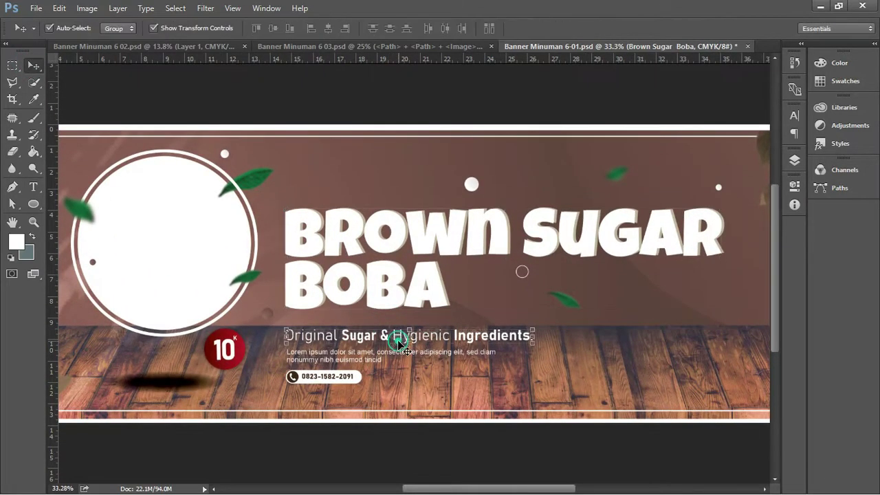
pyautogui.click(398, 335)
pyautogui.press('t')
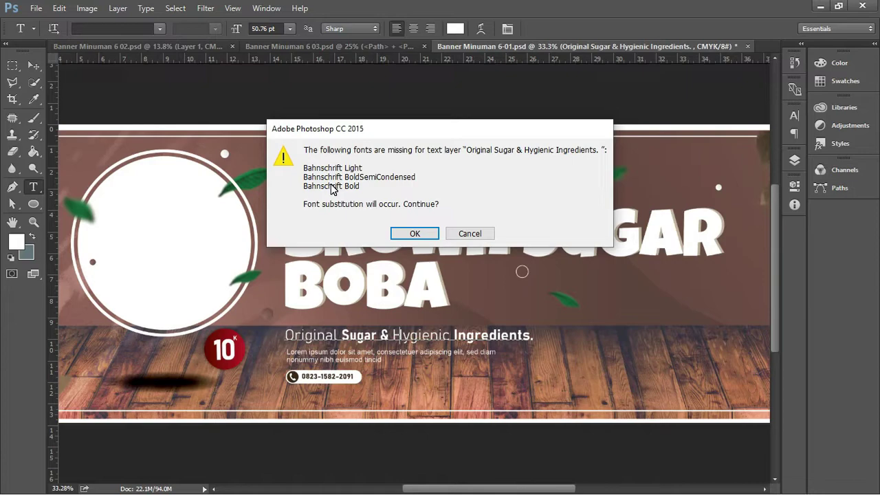
pyautogui.click(478, 233)
# Switch to File Explorer and place the cup image orimi-protograph-dHQQv-BKTjo-unsplash 1 from the Banner Minuman 6 folder into the Photoshop banner.
pyautogui.hotkey('alt', 'Tab')
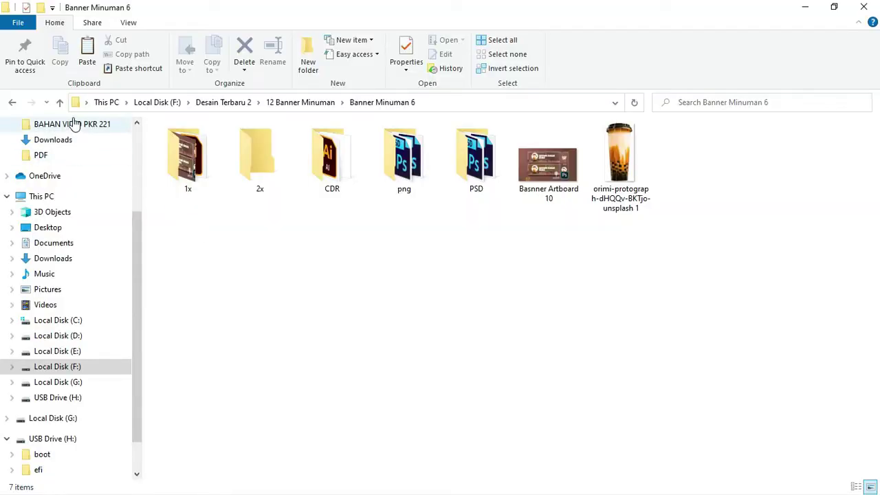
pyautogui.click(344, 274)
pyautogui.moveTo(618, 154); pyautogui.dragTo(339, 255)
pyautogui.hotkey('alt', 'Tab')
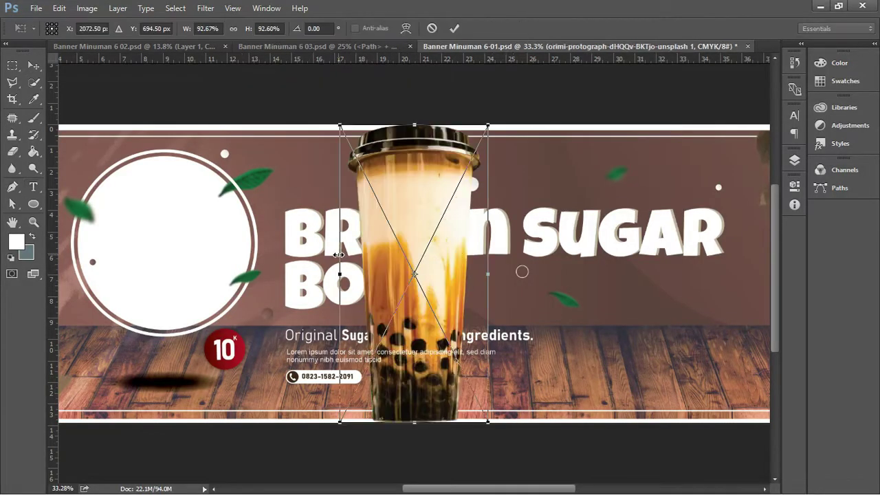
# Move the placed cup towards the white circle and shrink it to about 50% width and 57% height.
pyautogui.moveTo(429, 202); pyautogui.dragTo(228, 196)
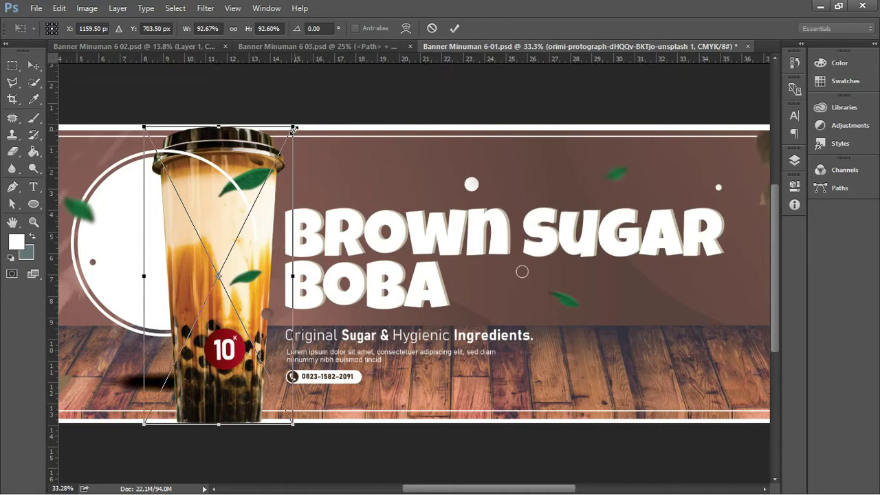
pyautogui.moveTo(293, 130); pyautogui.dragTo(226, 243)
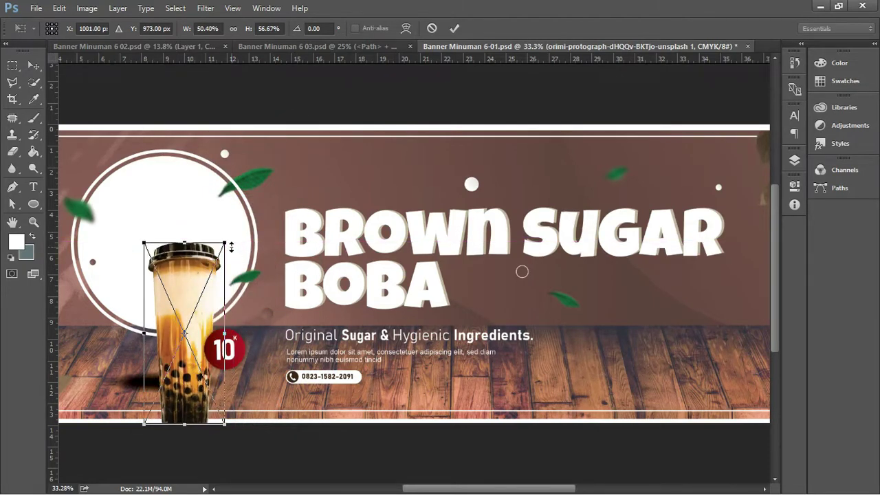
pyautogui.press('t')
pyautogui.press('Return')
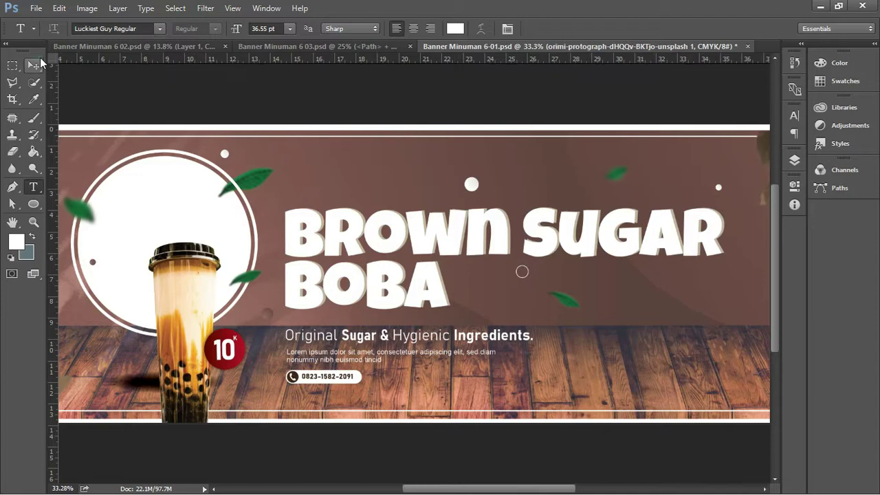
# Move the cup up into the white circle, enlarge it to about 61% width and 69% height, and stand it on the floor shadow.
pyautogui.click(38, 64)
pyautogui.moveTo(205, 295); pyautogui.dragTo(172, 220)
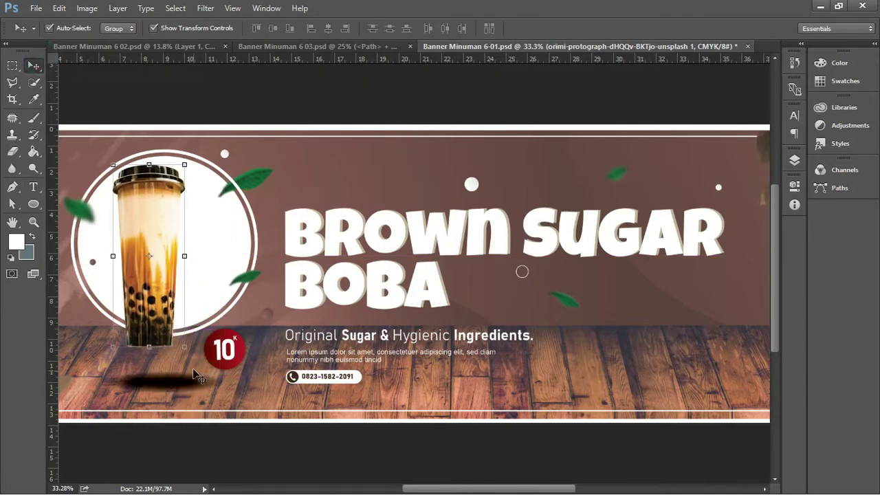
pyautogui.moveTo(184, 347); pyautogui.dragTo(212, 371)
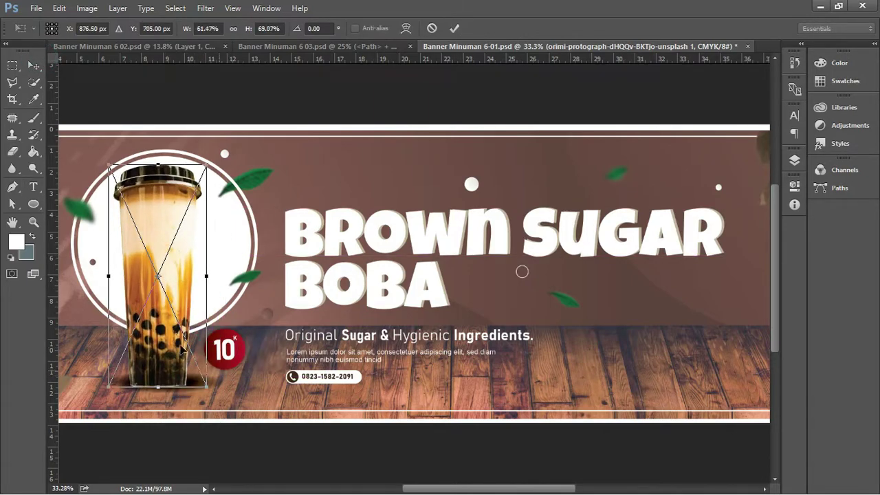
pyautogui.moveTo(183, 326); pyautogui.dragTo(191, 306)
pyautogui.press('Return')
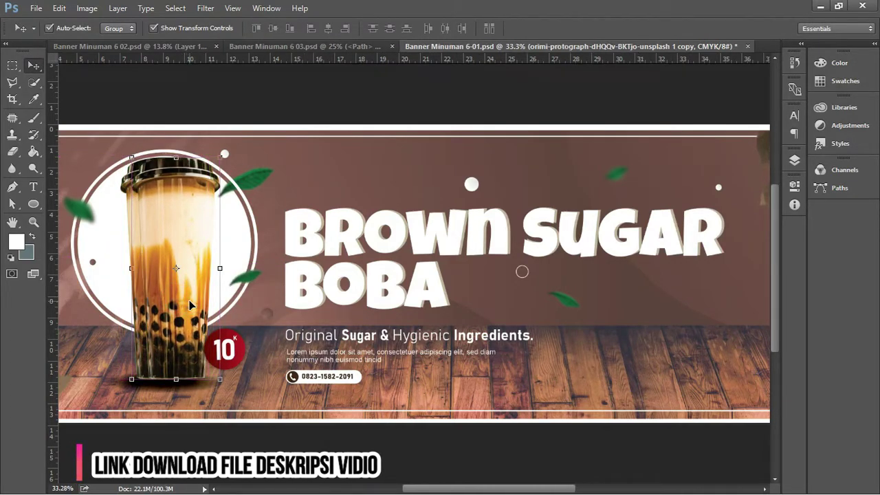
# Arrange two duplicates of the cup at smaller, differing sizes, one on each side of the original cup.
pyautogui.moveTo(220, 158); pyautogui.dragTo(197, 211)
pyautogui.moveTo(182, 240); pyautogui.dragTo(158, 239)
pyautogui.press('Return')
pyautogui.hotkey('ctrl', 'j')
pyautogui.moveTo(176, 201); pyautogui.dragTo(202, 252)
pyautogui.press('Return')
pyautogui.moveTo(135, 264); pyautogui.dragTo(130, 264)
# Bring the large original cup's layer above the two smaller copies in the layer order.
pyautogui.click(164, 178)
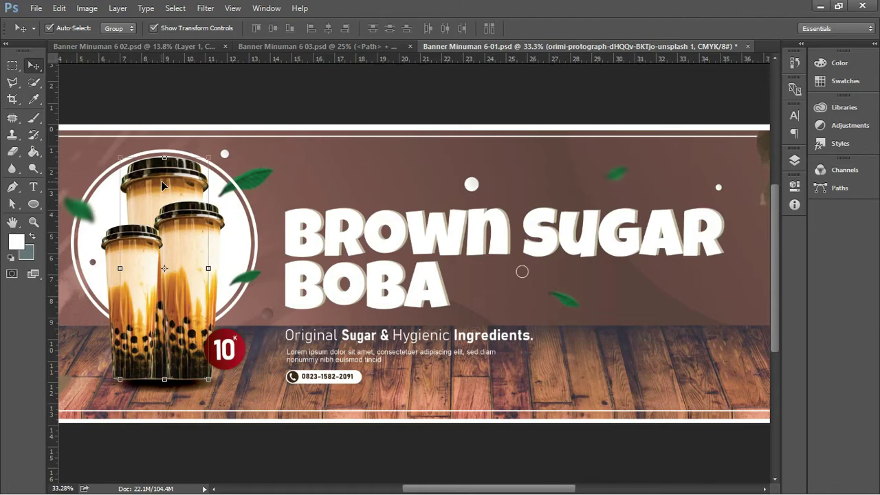
pyautogui.click(794, 161)
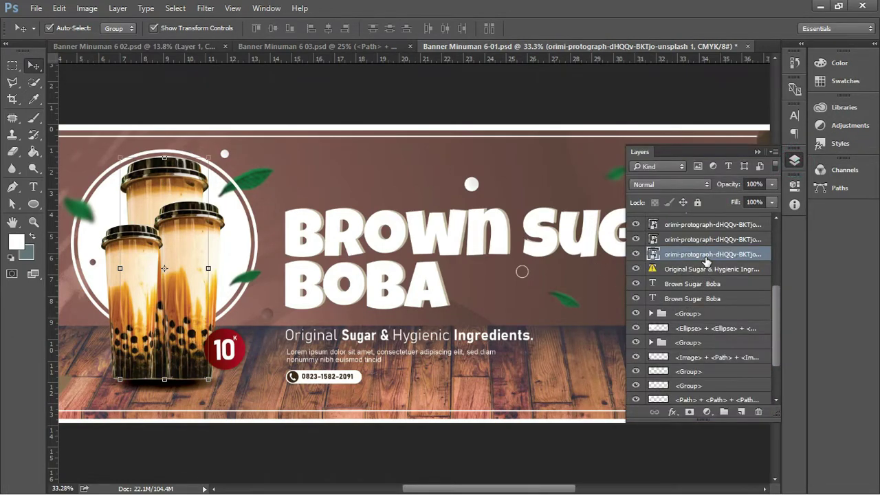
pyautogui.moveTo(708, 257); pyautogui.dragTo(713, 218)
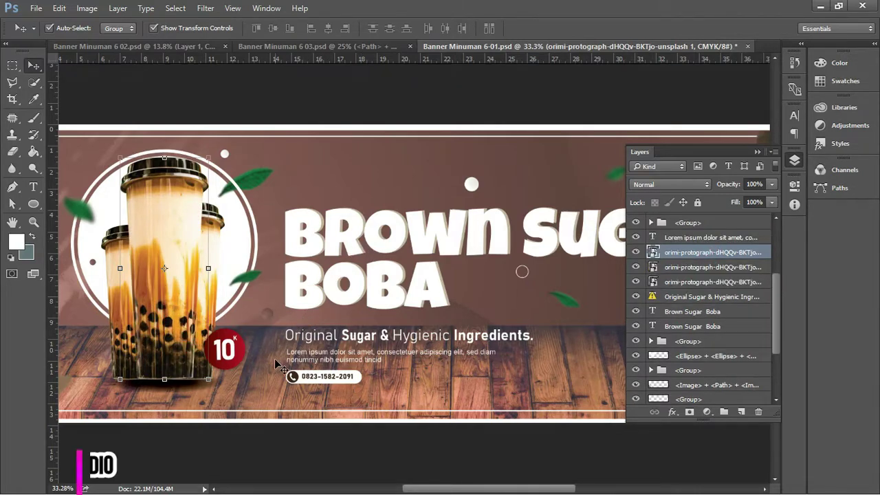
# Try moving the artwork around the cups, including the white circle layer, and undo the moves back to the Layer Order state.
pyautogui.click(263, 249)
pyautogui.moveTo(256, 239); pyautogui.dragTo(269, 239)
pyautogui.hotkey('ctrl', 'z')
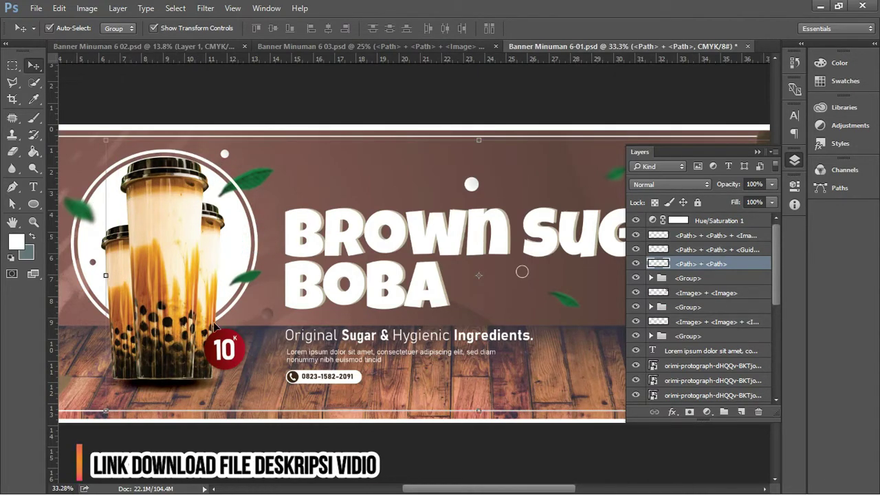
pyautogui.moveTo(228, 310); pyautogui.dragTo(494, 235)
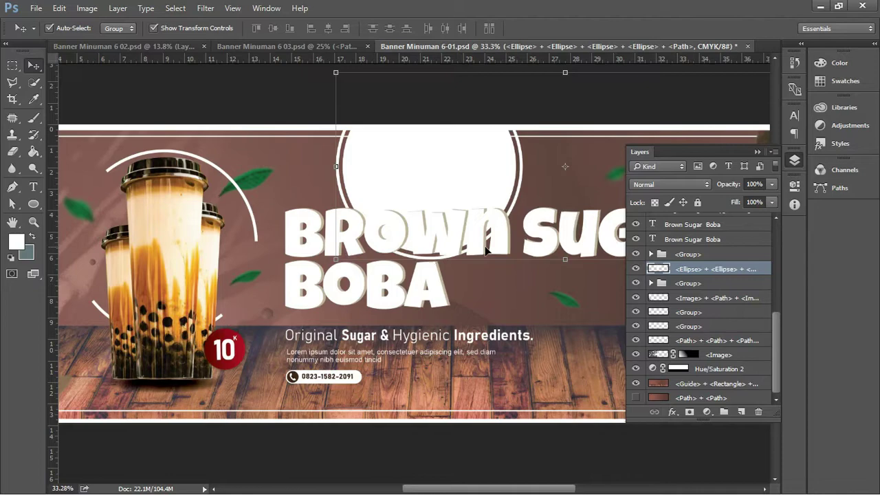
pyautogui.click(794, 62)
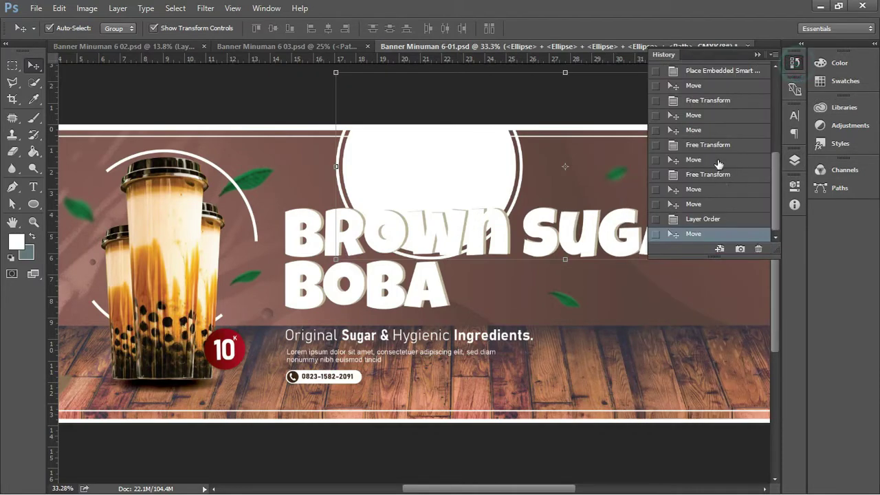
pyautogui.click(714, 218)
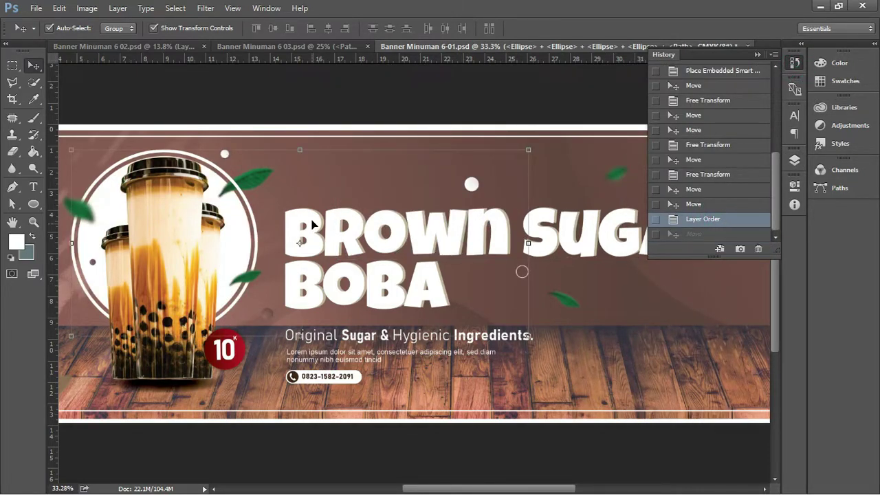
pyautogui.hotkey('ctrl', 'z')
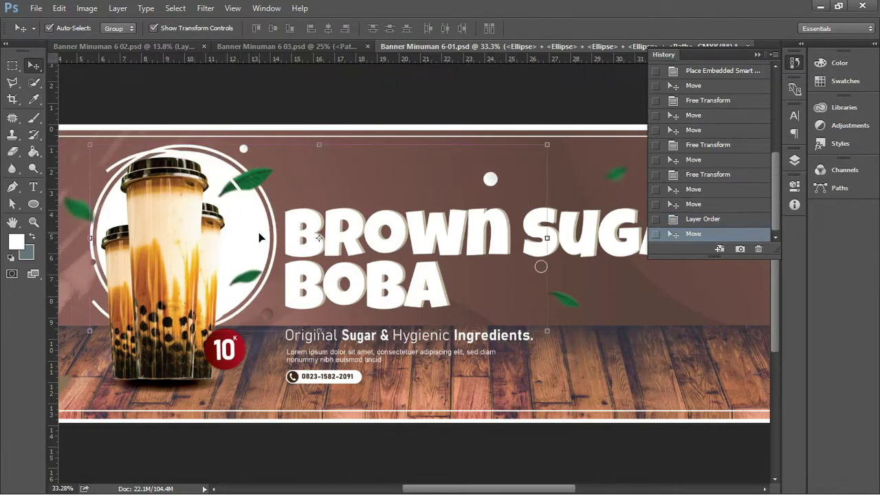
pyautogui.hotkey('ctrl', 'z')
pyautogui.click(757, 54)
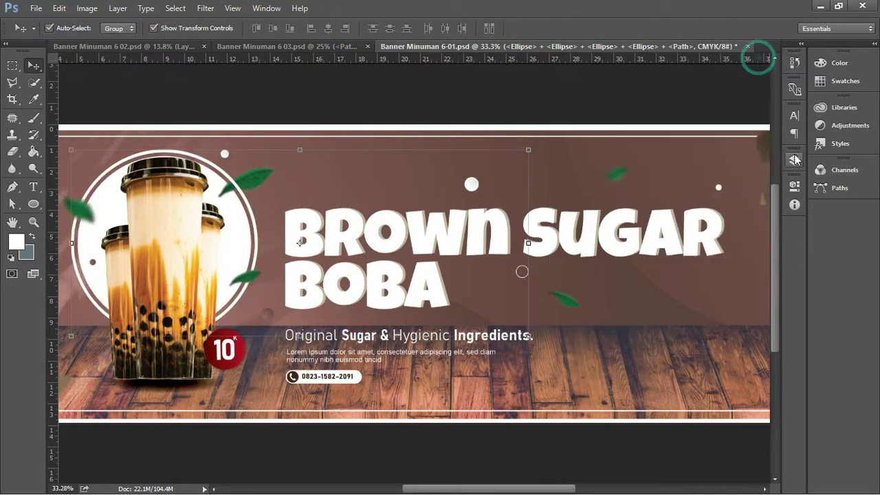
# Hide the white circle's <Ellipse> layer and select the <Group> containing the lower white arc.
pyautogui.click(795, 160)
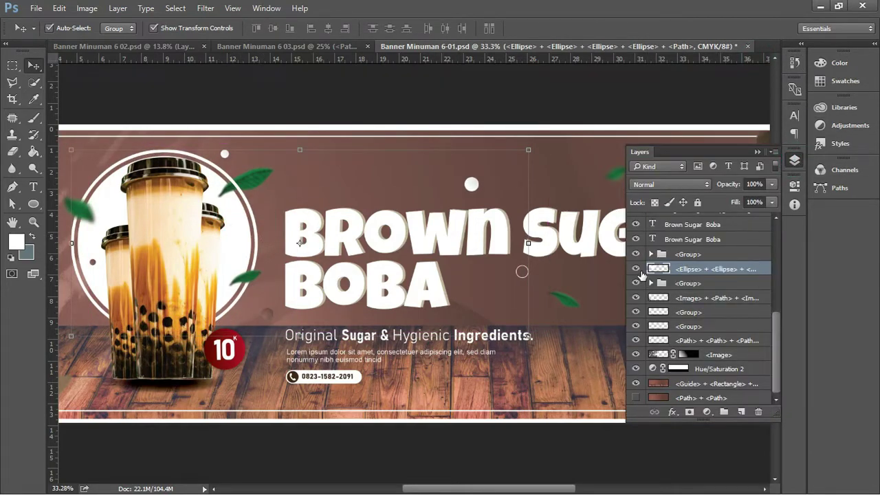
pyautogui.click(637, 270)
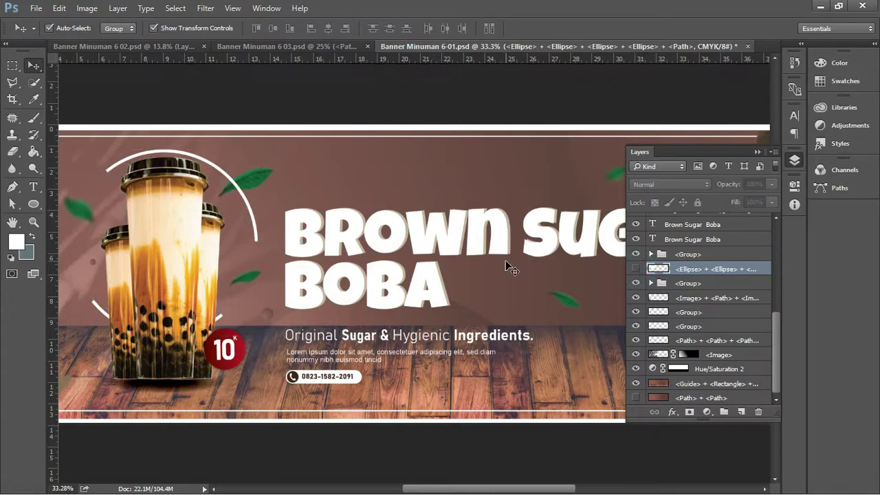
pyautogui.click(99, 312)
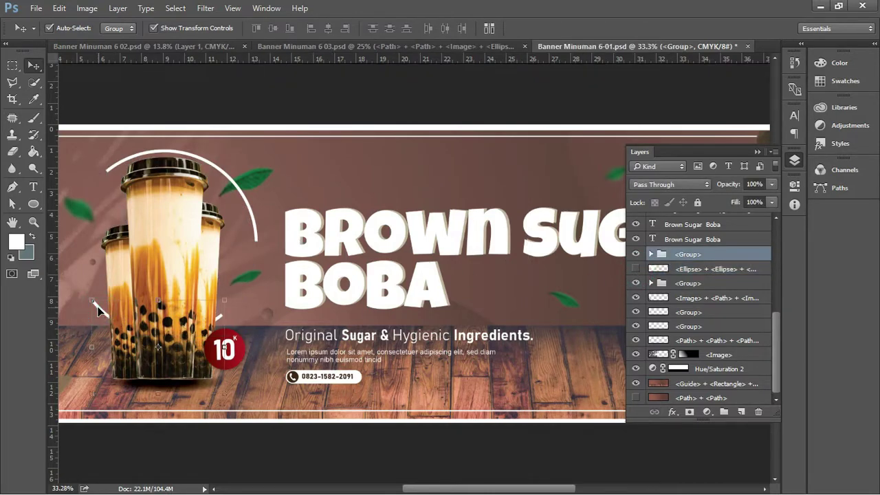
# Reorder the white arc's <Group> so it sits directly beneath the large cup's layer and above the two smaller cups.
pyautogui.hotkey('ctrl', ']')
pyautogui.hotkey('ctrl', ']')
pyautogui.hotkey('ctrl', ']')
pyautogui.hotkey('ctrl', ']')
pyautogui.hotkey('ctrl', ']')
pyautogui.hotkey('ctrl', ']')
pyautogui.hotkey('ctrl', ']')
pyautogui.hotkey('ctrl', ']')
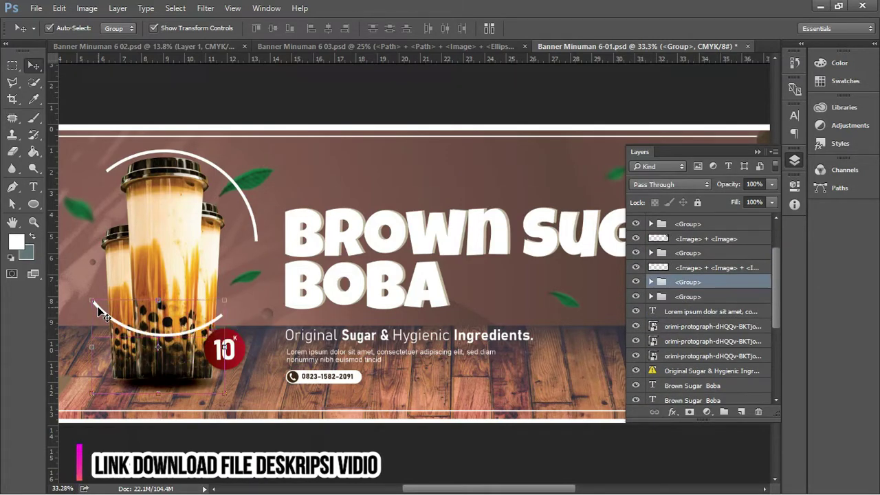
pyautogui.hotkey('ctrl', ']')
pyautogui.hotkey('ctrl', '[')
pyautogui.hotkey('ctrl', '[')
pyautogui.hotkey('ctrl', '[')
pyautogui.hotkey('ctrl', '[')
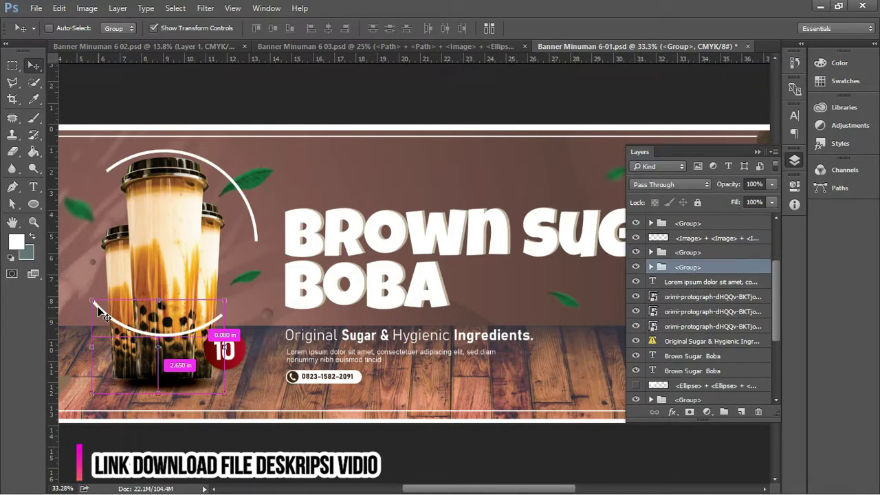
pyautogui.hotkey('ctrl', '[')
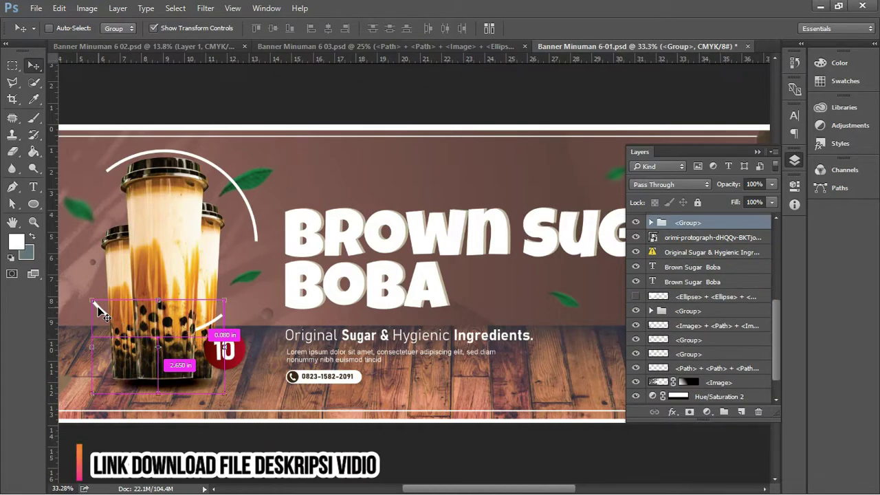
pyautogui.hotkey('ctrl', ']')
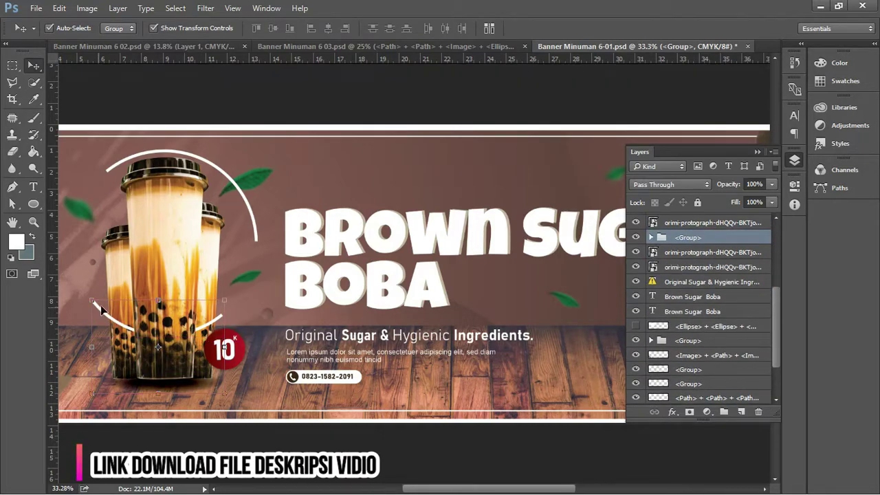
# Show the white circle's <Ellipse> layer again and deselect all layers to review the banner.
pyautogui.click(635, 327)
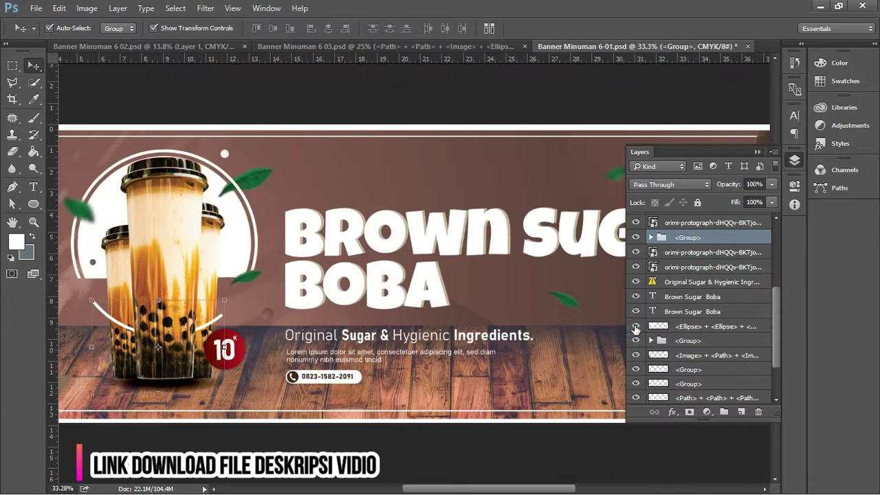
pyautogui.click(291, 104)
pyautogui.scroll(-1, 360, 139)
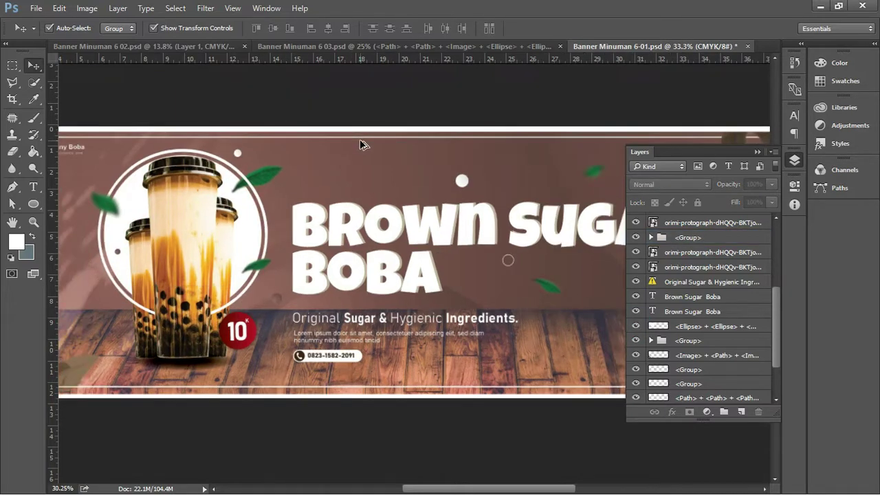
pyautogui.moveTo(314, 106); pyautogui.dragTo(336, 107)
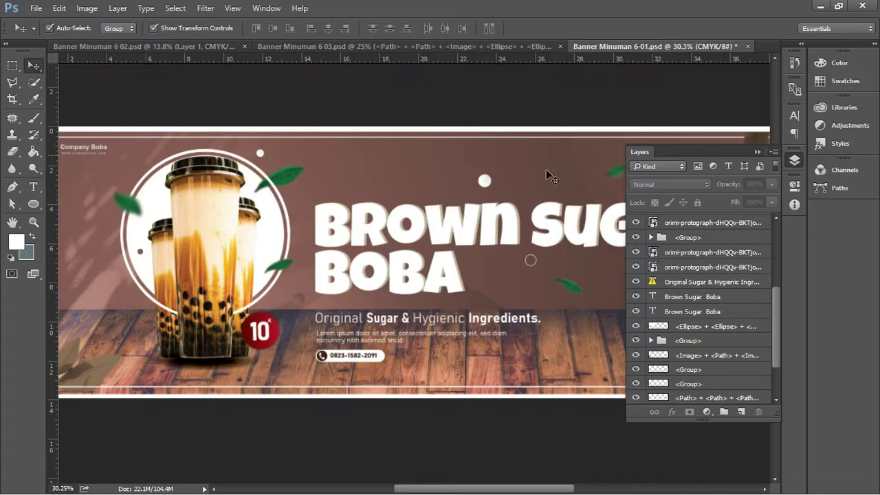
# Select the two smaller cup layers beneath the white arc's <Group> and add a Hue/Saturation adjustment layer above them.
pyautogui.click(723, 268)
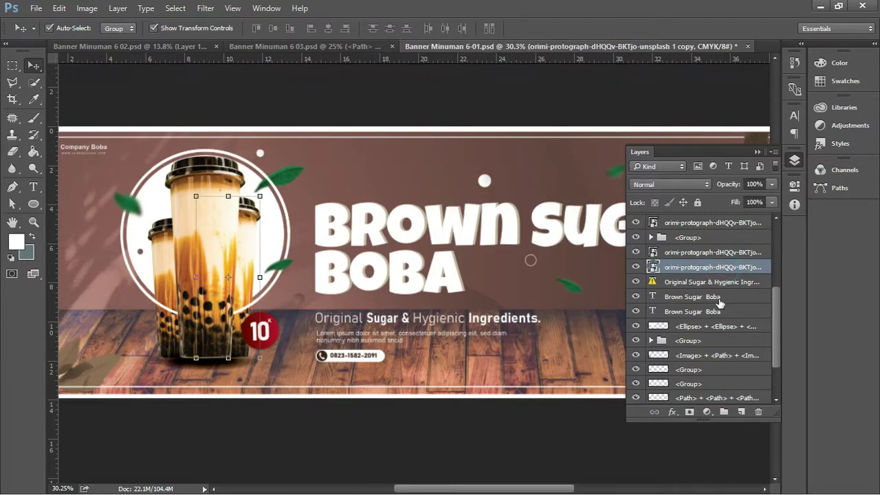
pyautogui.keyDown('shift'); pyautogui.click(718, 254); pyautogui.keyUp('shift')
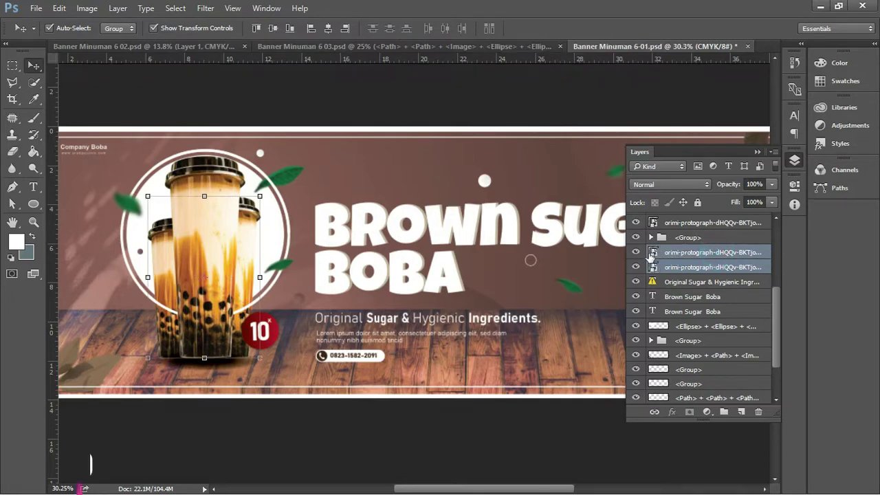
pyautogui.click(636, 252)
pyautogui.click(636, 252)
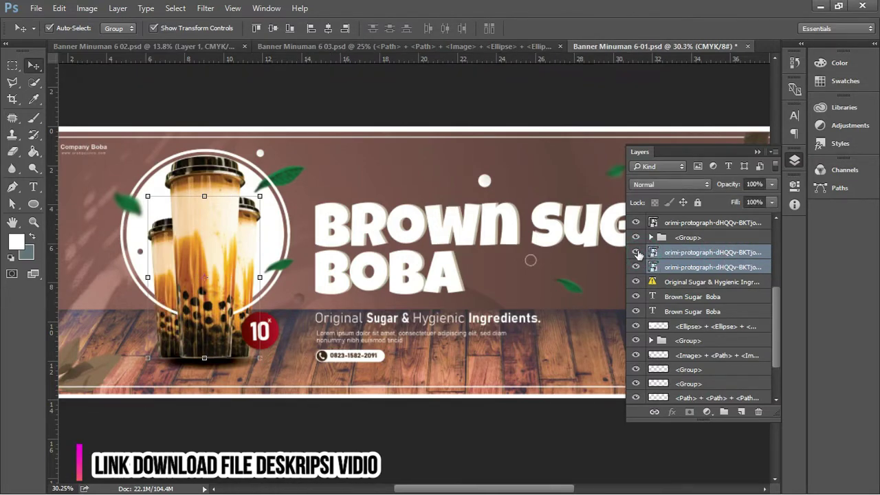
pyautogui.click(706, 411)
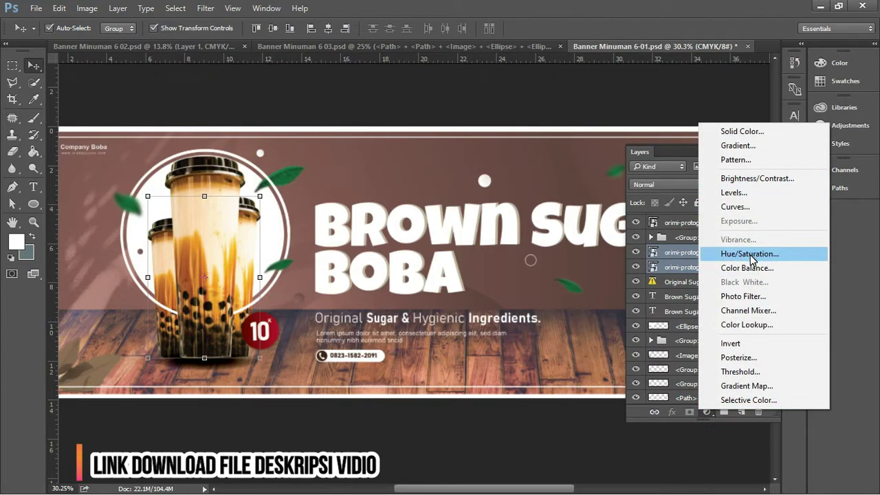
pyautogui.click(749, 252)
pyautogui.click(756, 179)
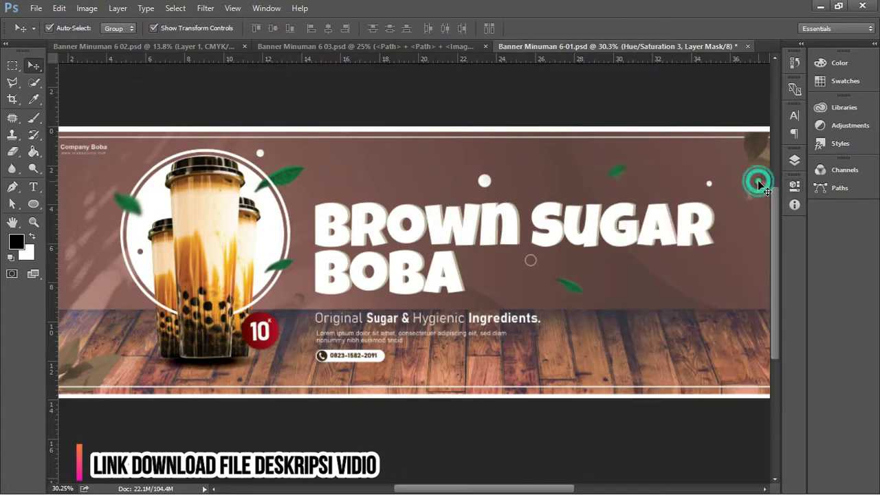
# Create a clipping mask so the new Hue/Saturation layer affects only the small cup layer directly beneath it.
pyautogui.click(794, 159)
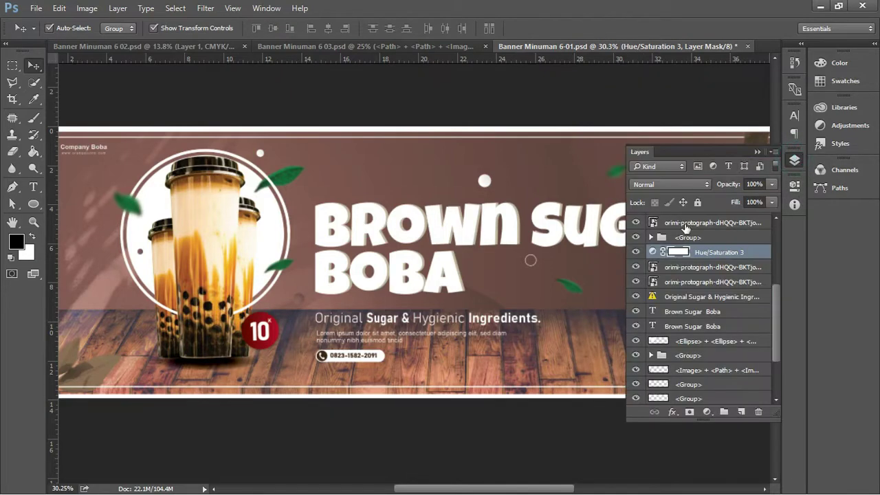
pyautogui.rightClick(652, 254)
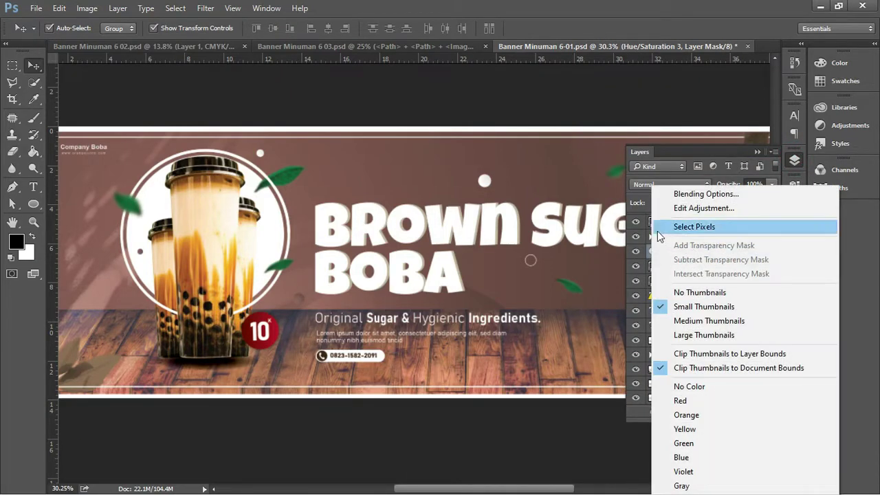
pyautogui.click(644, 252)
pyautogui.rightClick(683, 251)
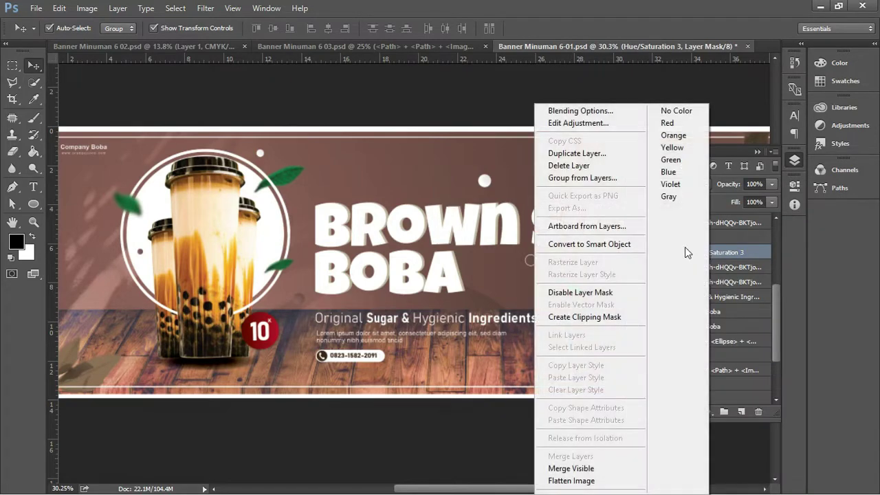
pyautogui.click(612, 307)
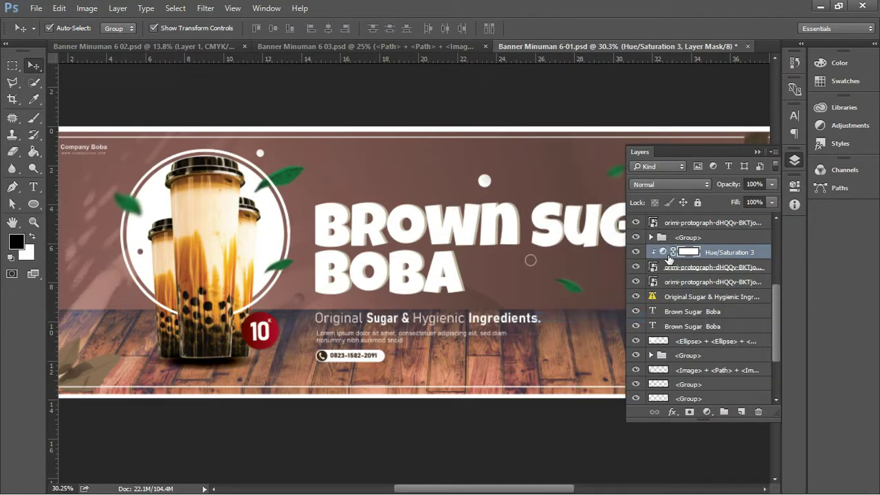
# Set the clipped Hue/Saturation adjustment to hue -2, saturation +40 and lightness -21.
pyautogui.doubleClick(667, 253)
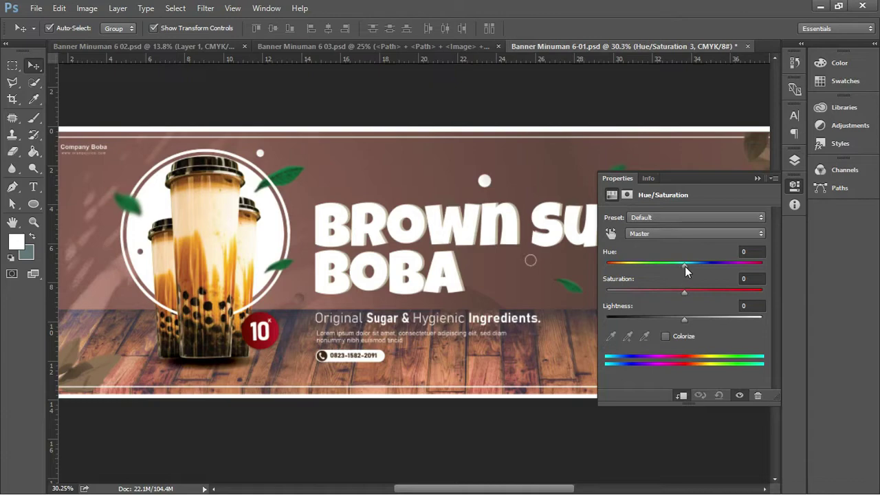
pyautogui.click(682, 263)
pyautogui.moveTo(684, 290); pyautogui.dragTo(715, 293)
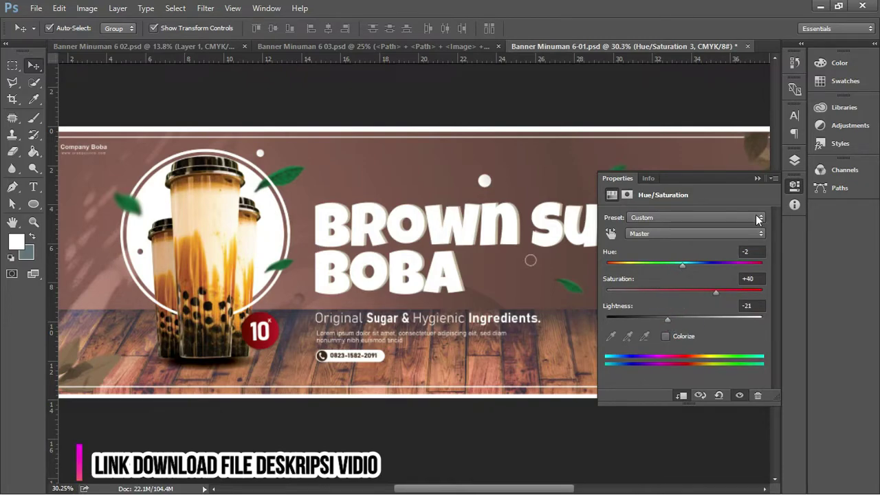
pyautogui.click(757, 179)
# Duplicate the Hue/Saturation layer, place the copy directly above the other small cup's layer and clip it to that cup.
pyautogui.click(794, 161)
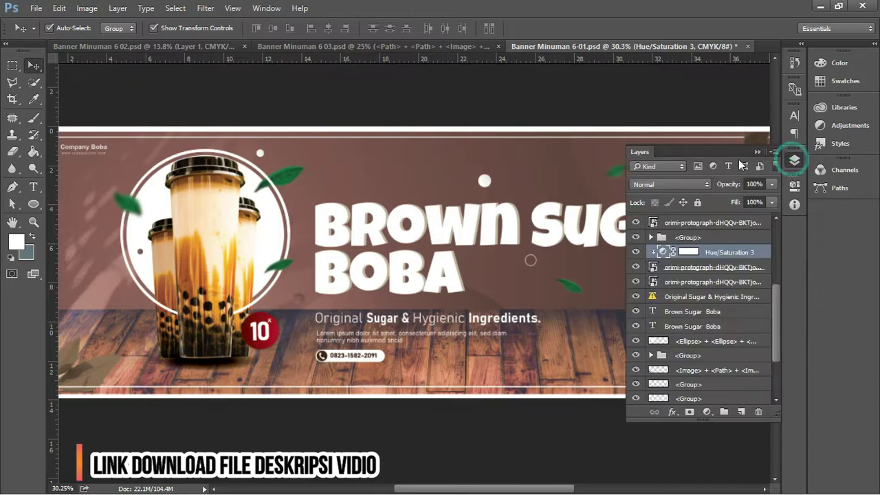
pyautogui.scroll(1, 714, 268)
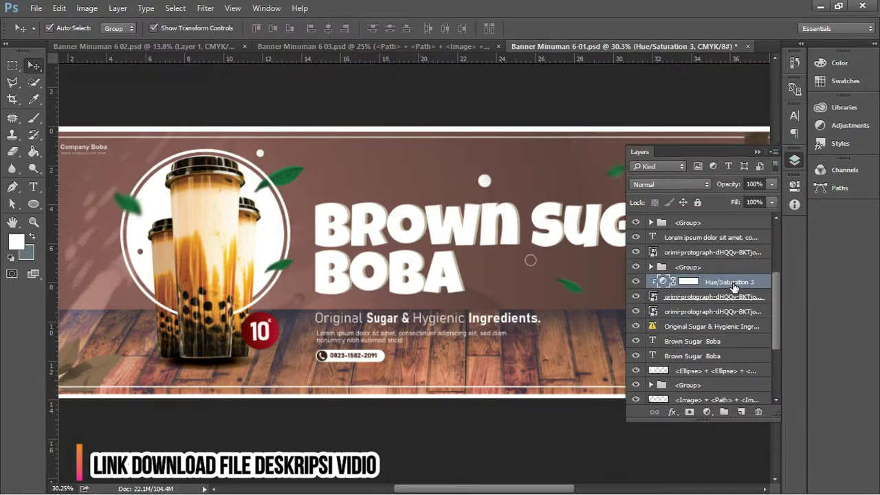
pyautogui.scroll(1, 734, 287)
pyautogui.press('ctrl')
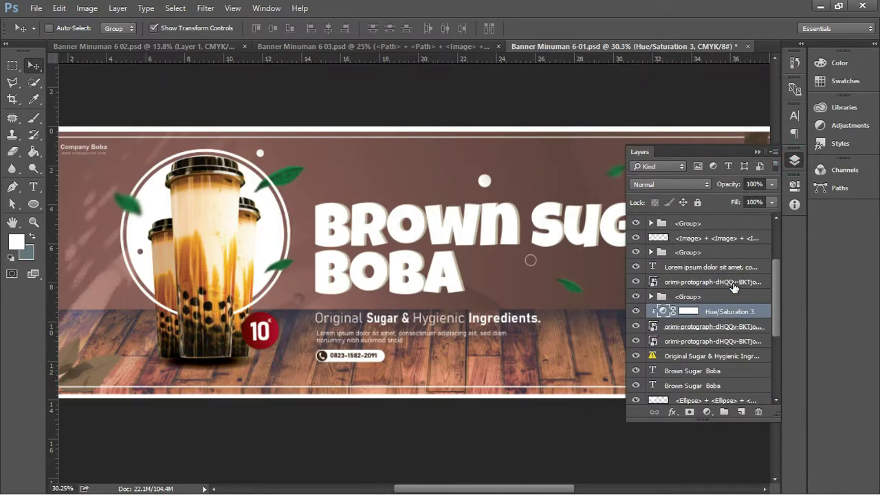
pyautogui.hotkey('ctrl', 'j')
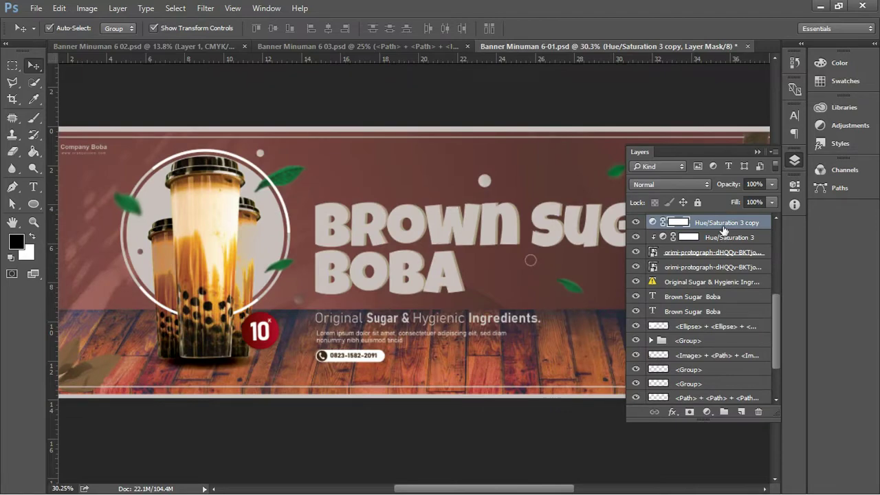
pyautogui.moveTo(726, 221); pyautogui.dragTo(730, 260)
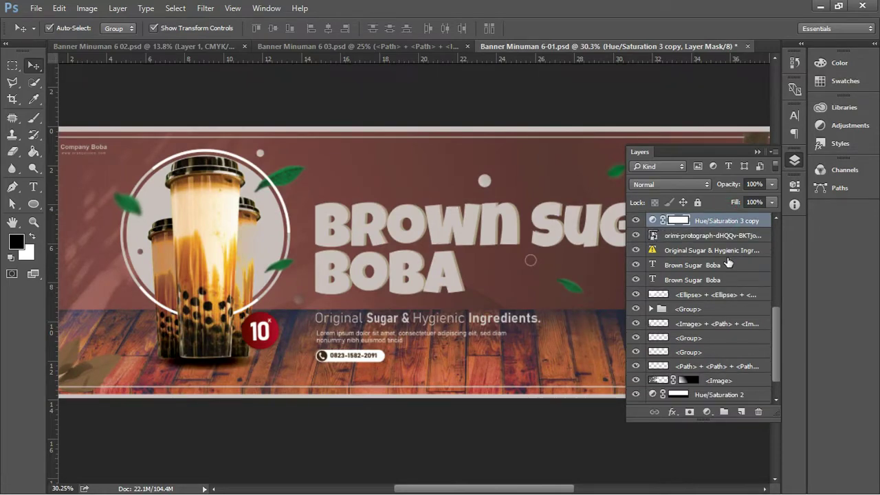
pyautogui.rightClick(711, 225)
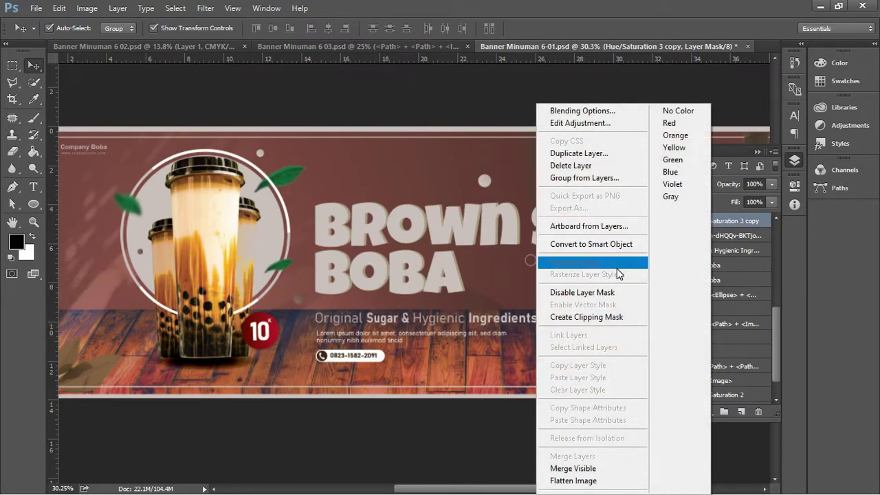
pyautogui.click(620, 321)
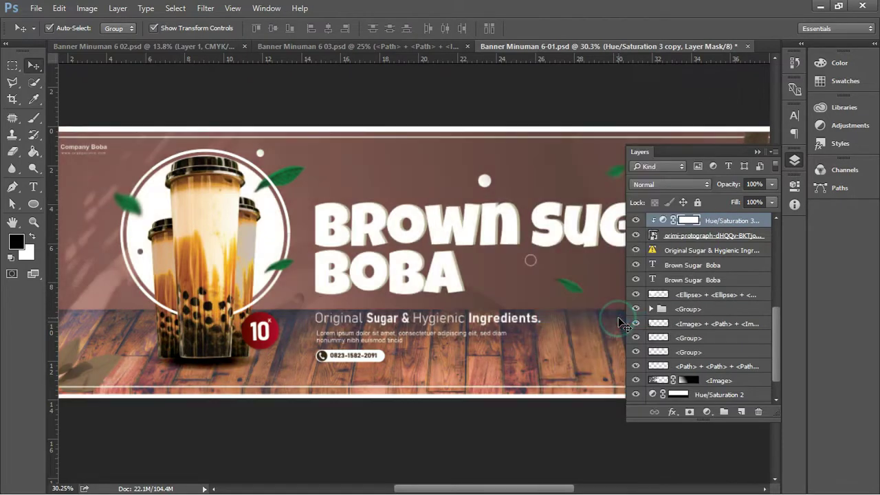
# Raise the copied Hue/Saturation adjustment's saturation to +88.
pyautogui.doubleClick(666, 223)
pyautogui.click(716, 290)
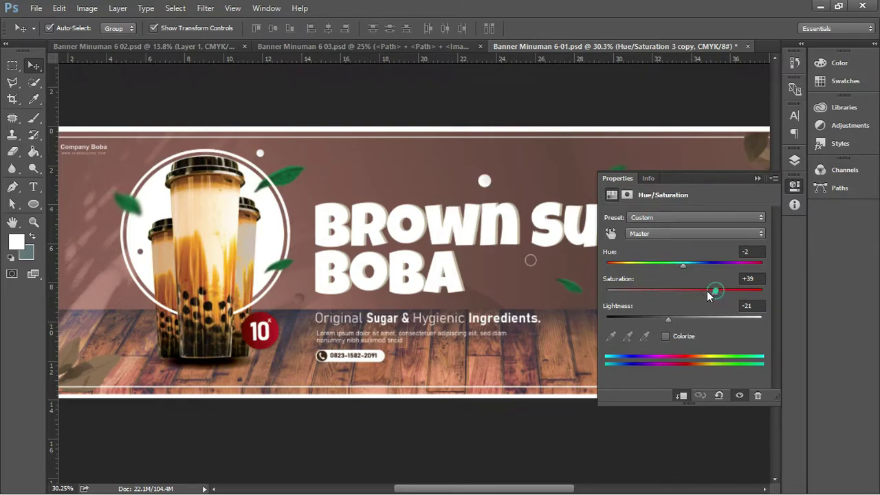
pyautogui.moveTo(706, 291); pyautogui.dragTo(735, 289)
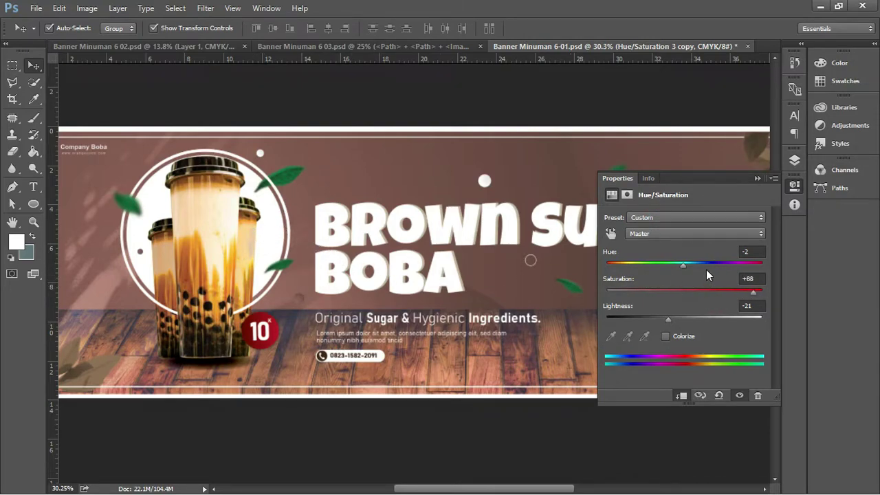
pyautogui.click(759, 178)
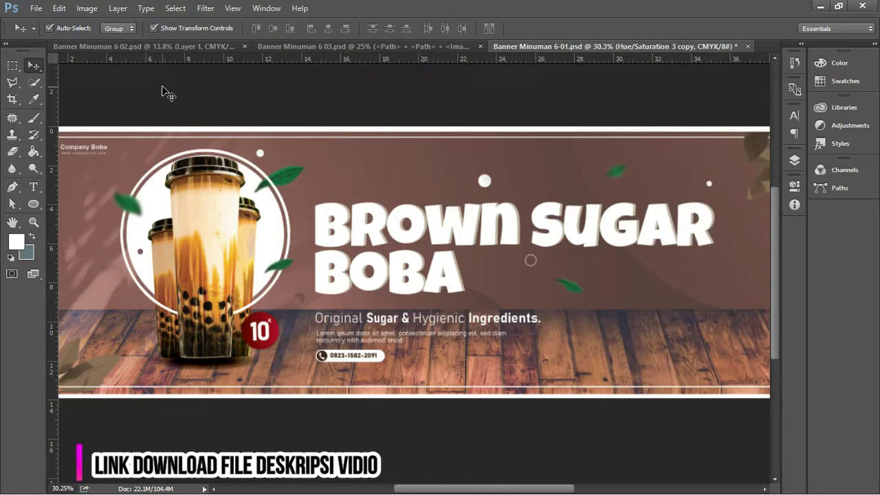
# Move the red 10K price badge straight up beside the cups, overlapping the white ring, and check its placement.
pyautogui.moveTo(268, 333); pyautogui.dragTo(263, 304)
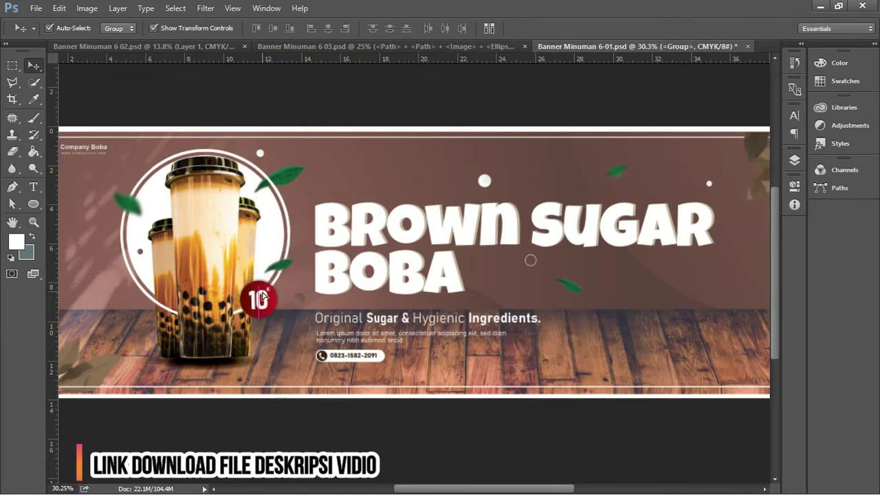
pyautogui.scroll(1, 259, 310)
pyautogui.scroll(6, 260, 310)
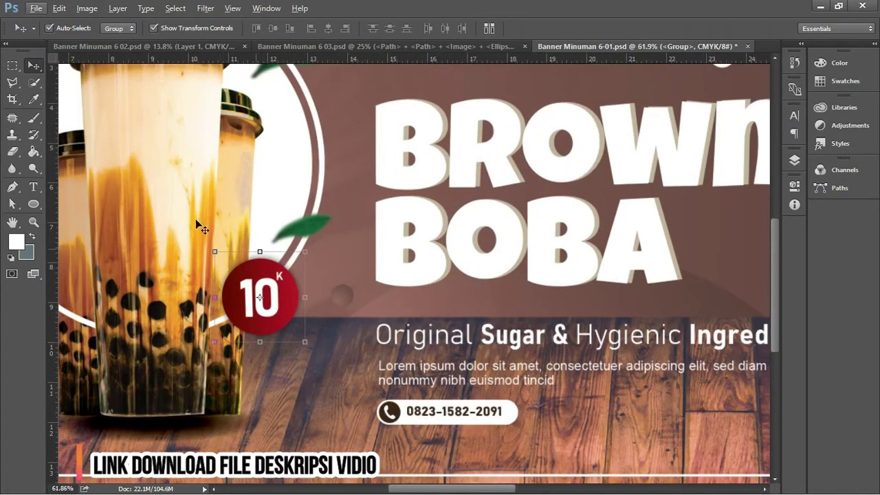
pyautogui.scroll(-5, 268, 202)
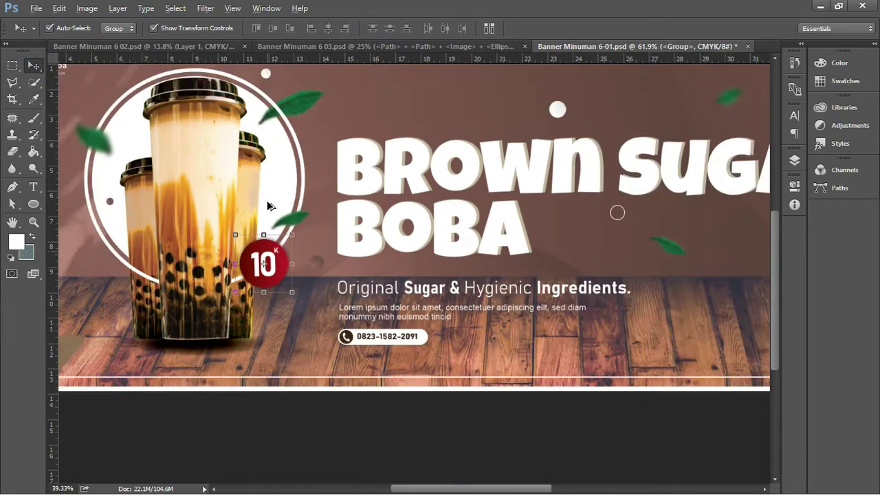
pyautogui.scroll(-3, 268, 205)
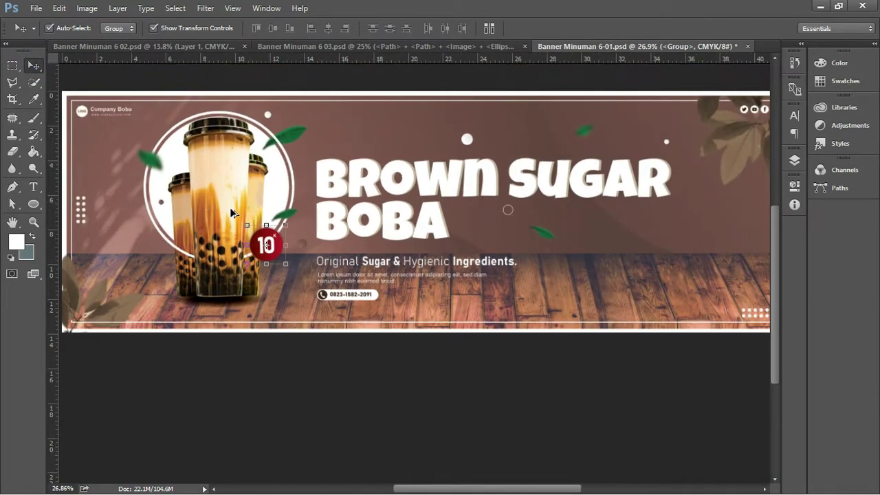
# Switch to File Explorer, enter the CDR folder of Banner Minuman 6 and open Banner Minuman 7 CDR in CorelDRAW.
pyautogui.hotkey('alt', 'Tab')
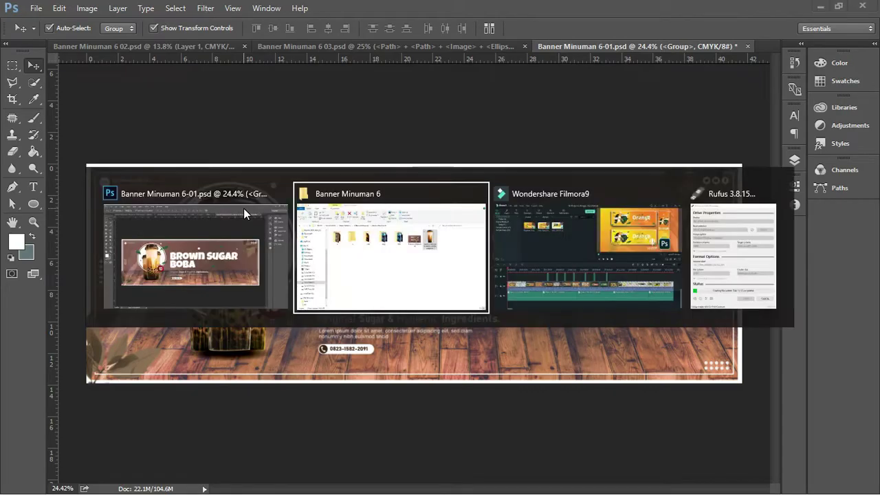
pyautogui.click(345, 164)
pyautogui.doubleClick(346, 164)
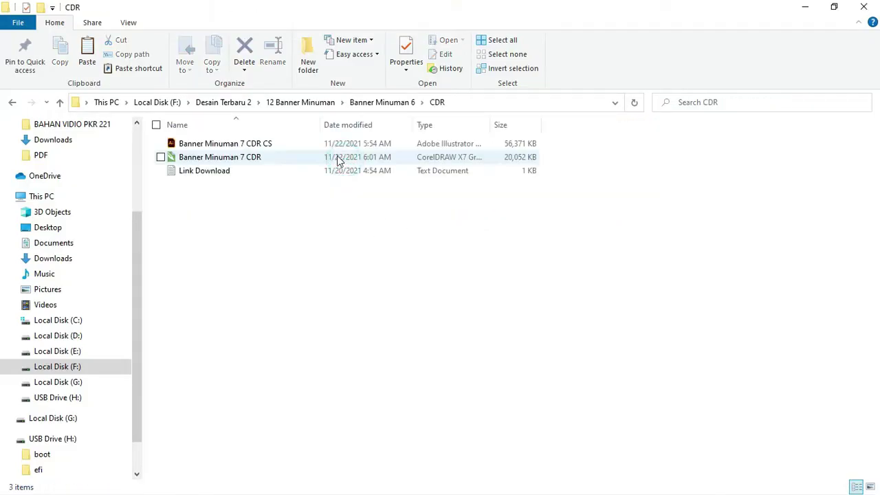
pyautogui.click(234, 157)
pyautogui.rightClick(236, 160)
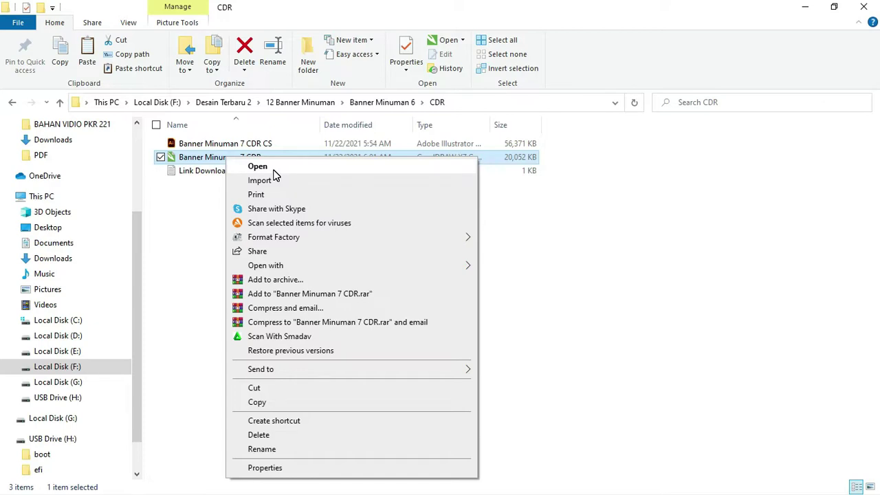
pyautogui.click(274, 168)
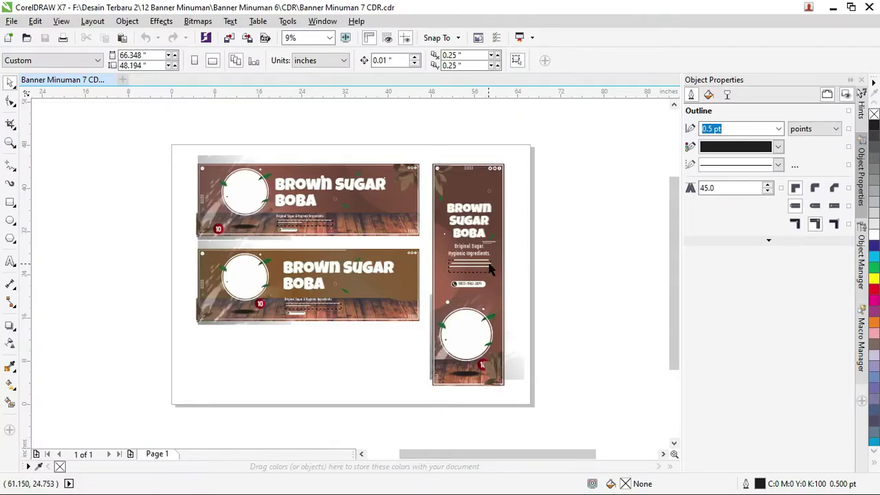
# Examine the banner layouts in CorelDRAW, selecting the vertical banner's lower leaf bitmap and the upper banner's Brown Sugar Boba text.
pyautogui.click(491, 373)
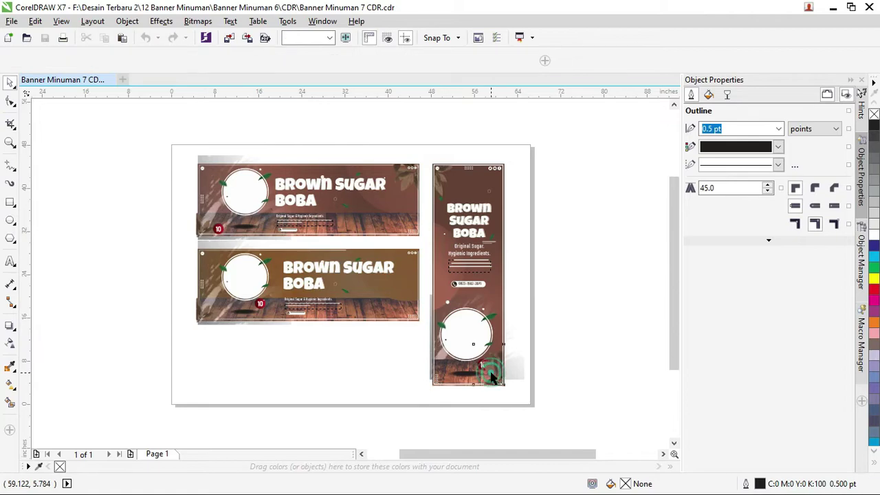
pyautogui.scroll(3, 492, 376)
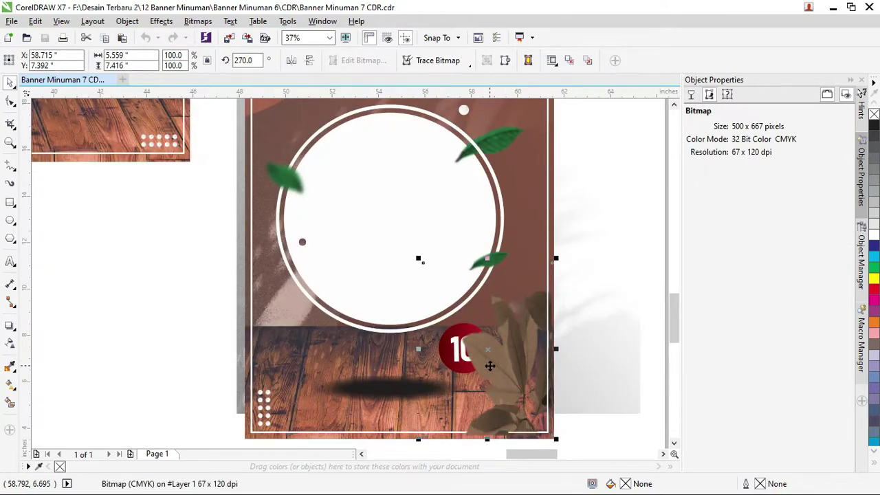
pyautogui.scroll(-3, 491, 359)
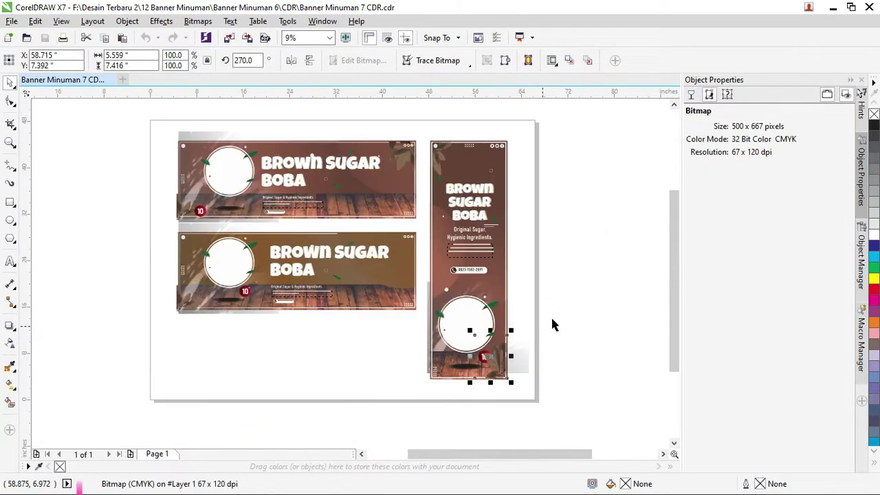
pyautogui.scroll(2, 673, 282)
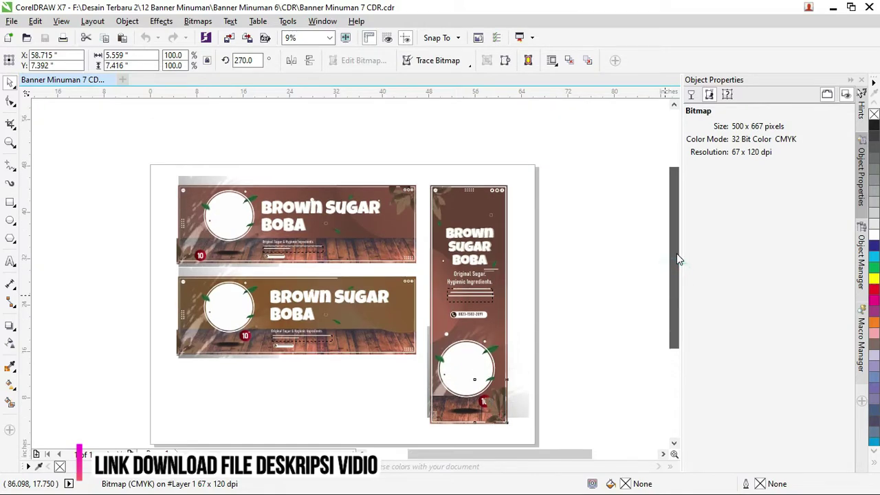
pyautogui.scroll(2, 249, 199)
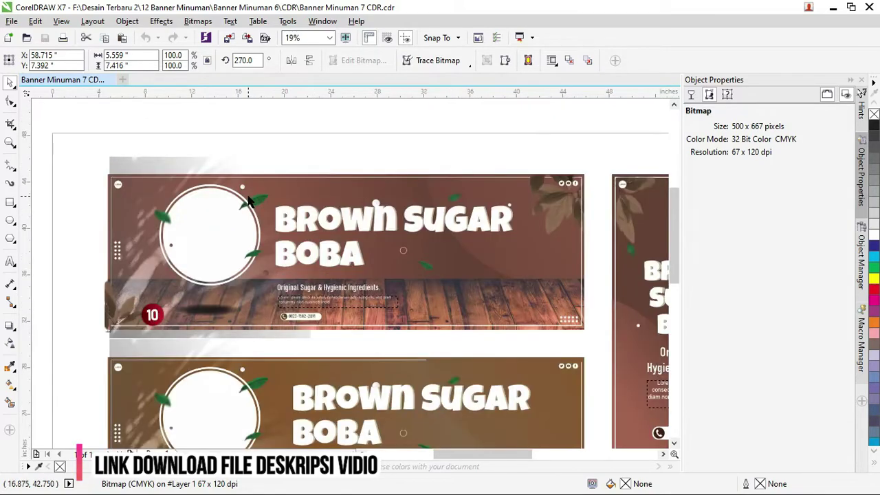
pyautogui.click(285, 211)
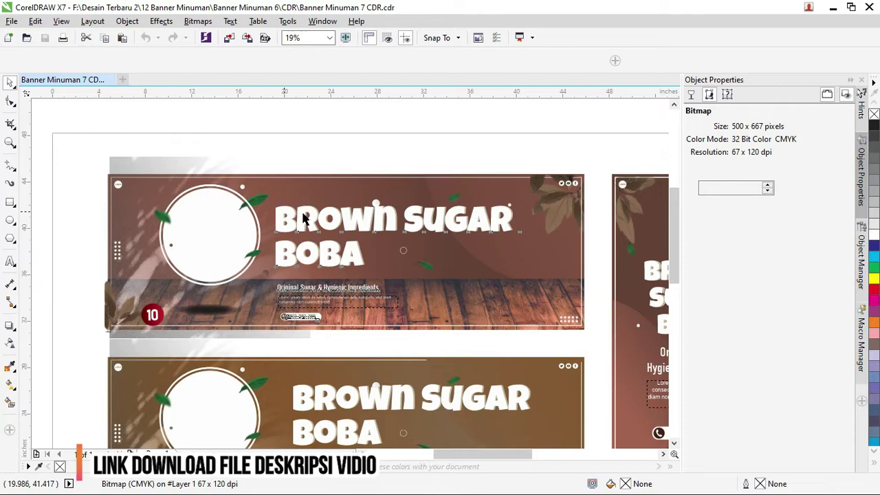
# Try moving the upper banner's wooden floor group down, and undo the move.
pyautogui.click(499, 217)
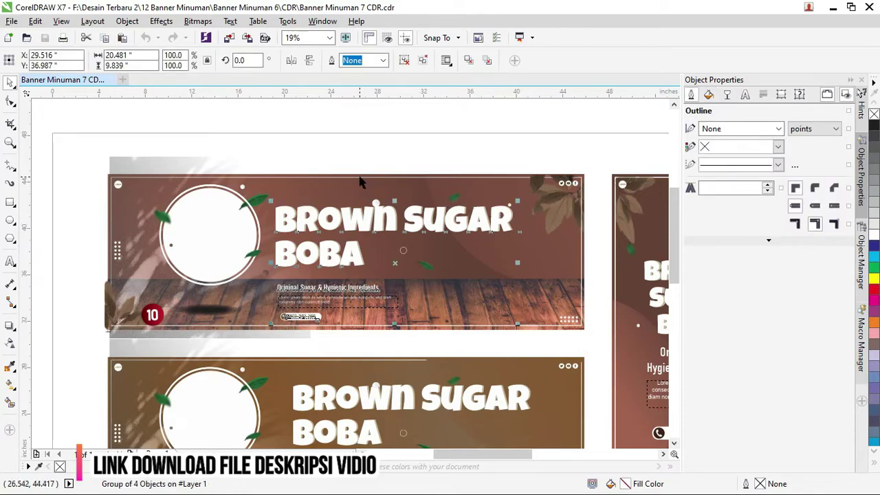
pyautogui.click(332, 152)
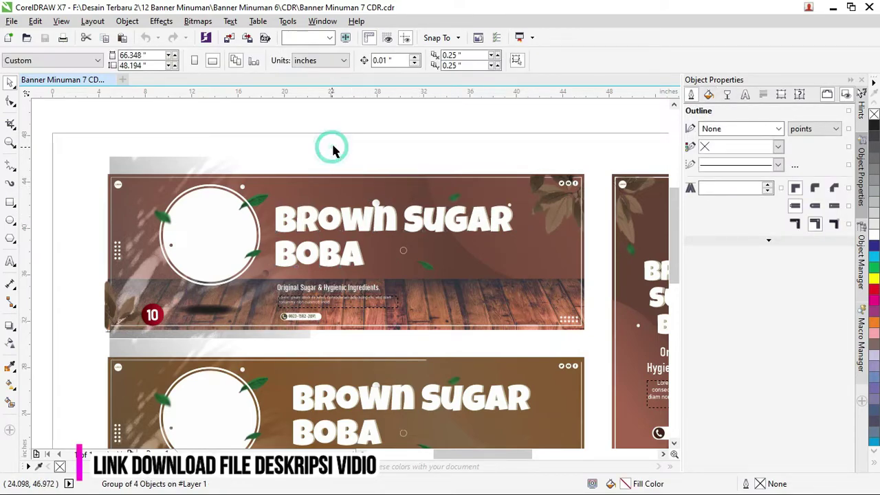
pyautogui.click(443, 310)
pyautogui.moveTo(470, 307); pyautogui.dragTo(437, 291)
pyautogui.click(529, 328)
pyautogui.moveTo(529, 328); pyautogui.dragTo(536, 357)
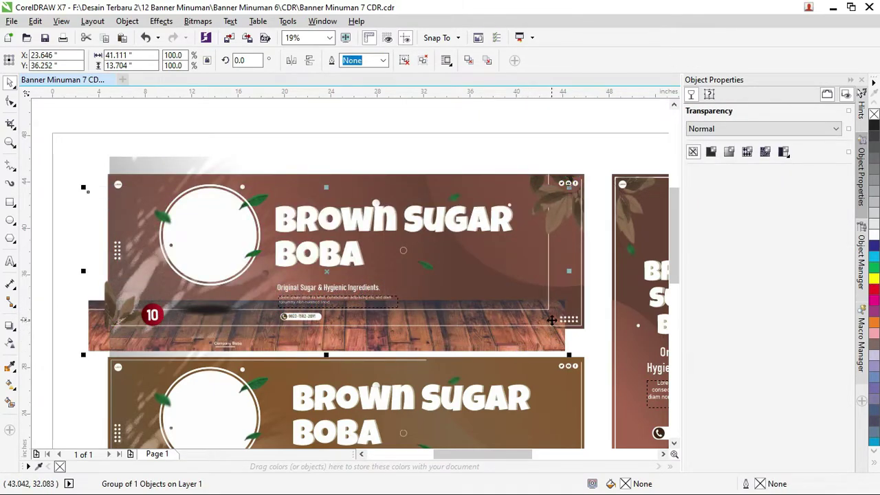
pyautogui.hotkey('ctrl', 'z')
pyautogui.click(397, 247)
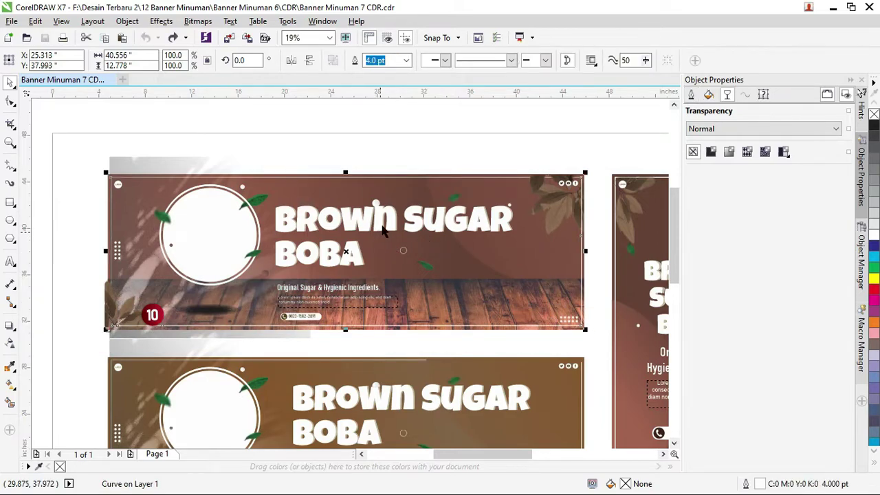
pyautogui.click(369, 135)
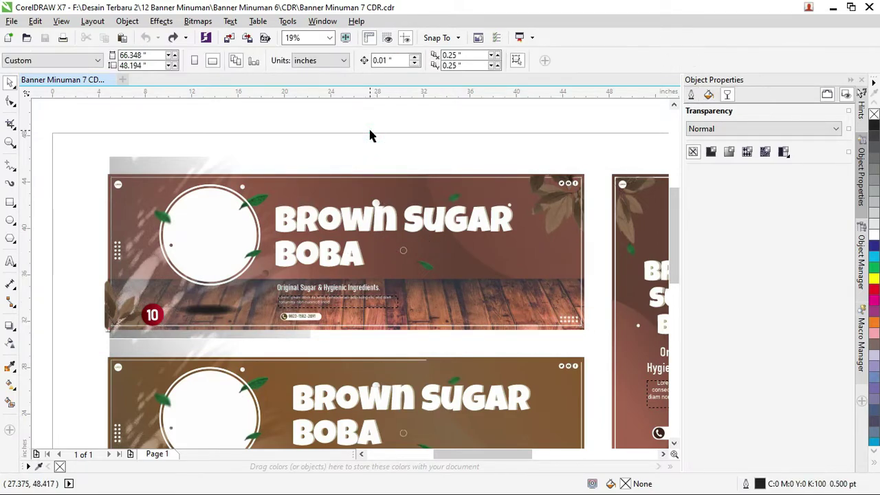
# Ungroup all objects in the upper banner's Brown Sugar Boba text group and clear the selection.
pyautogui.click(336, 221)
pyautogui.scroll(4, 375, 223)
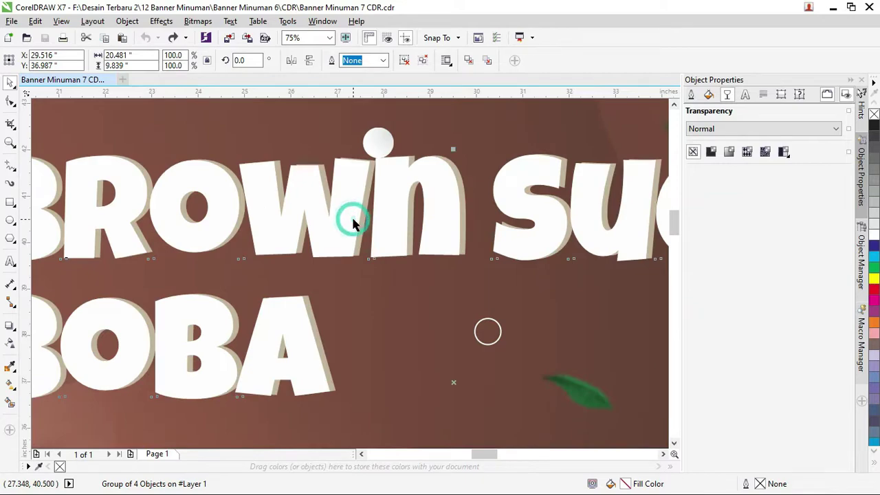
pyautogui.rightClick(353, 220)
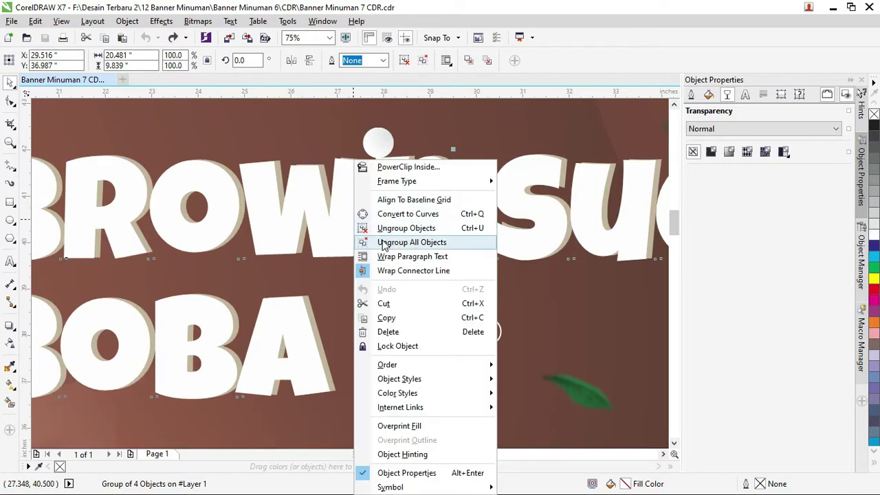
pyautogui.click(383, 243)
pyautogui.scroll(-2, 408, 236)
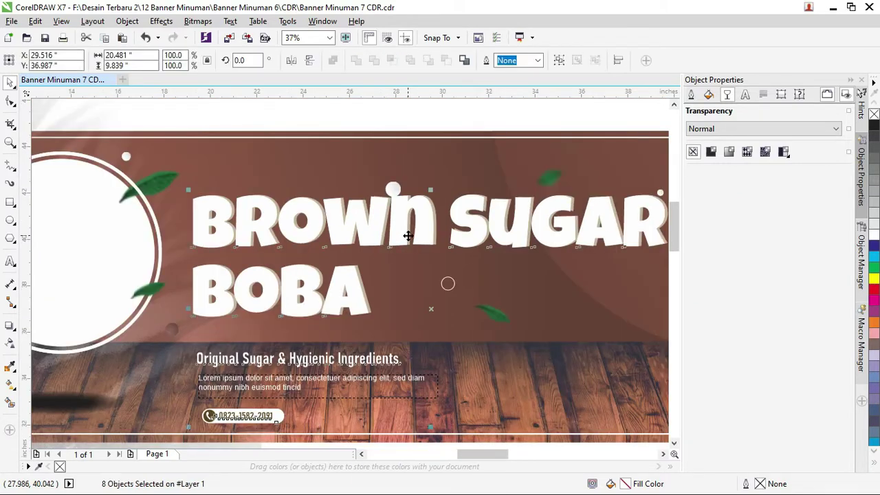
pyautogui.click(405, 121)
# Examine the upper banner's Brown Sugar Boba title as editable text by placing the text cursor among its letters.
pyautogui.click(370, 228)
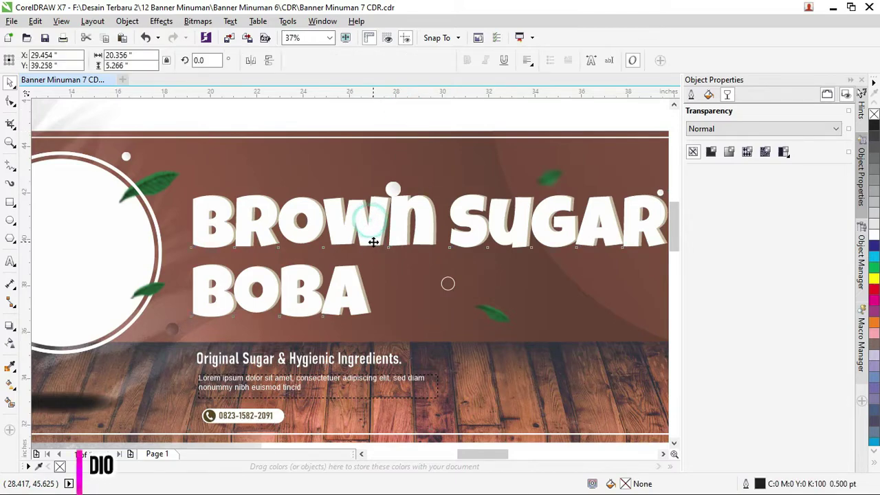
pyautogui.rightClick(373, 232)
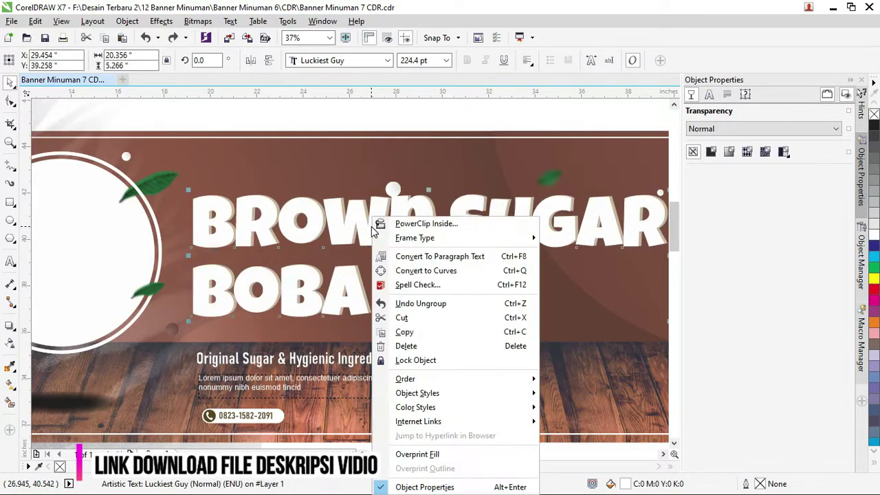
pyautogui.click(352, 224)
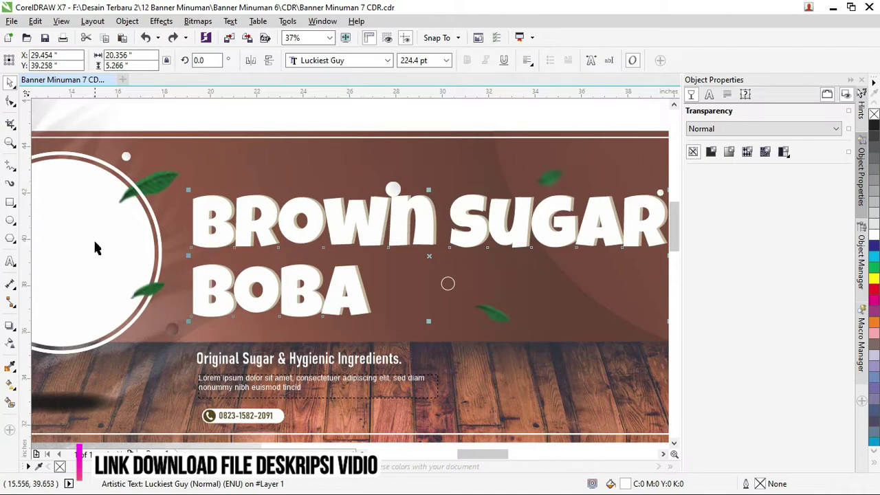
pyautogui.click(10, 262)
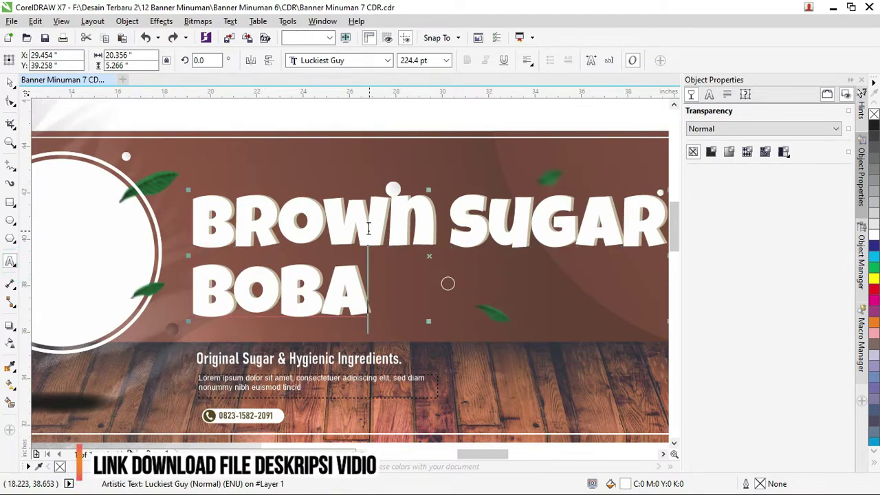
pyautogui.press('Left')
pyautogui.press('Left')
pyautogui.press('Left')
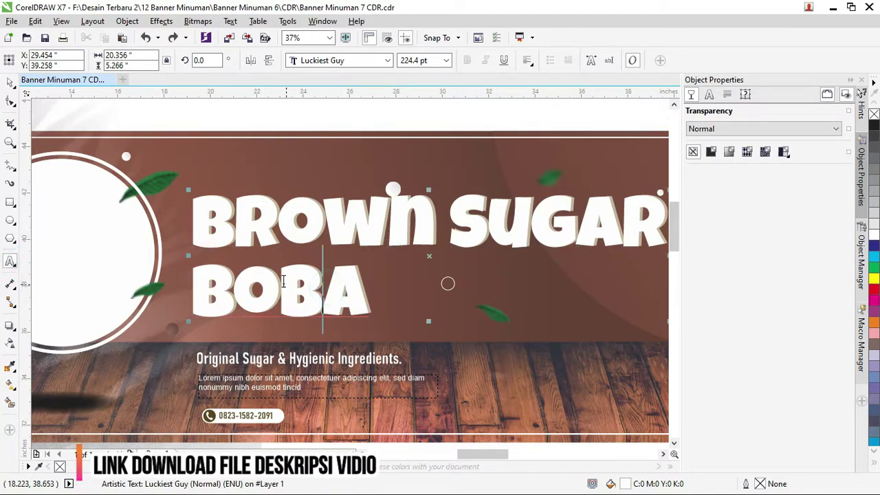
pyautogui.click(227, 204)
pyautogui.click(347, 213)
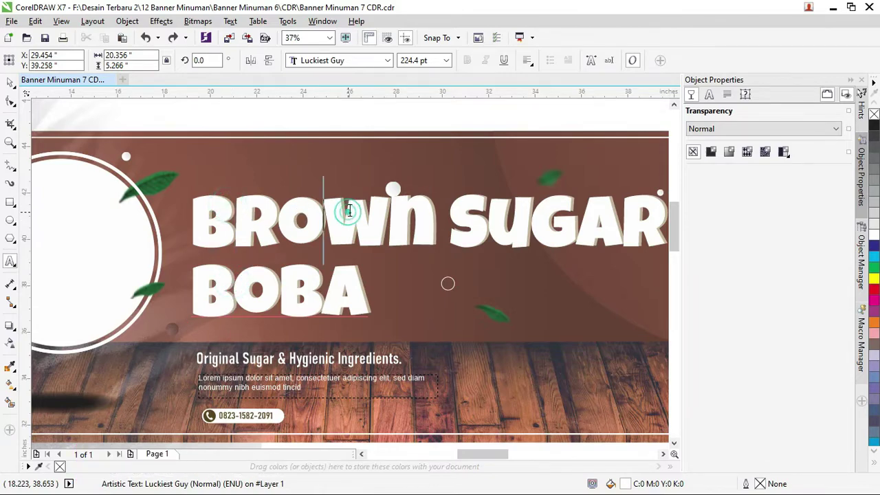
pyautogui.click(395, 212)
pyautogui.click(526, 209)
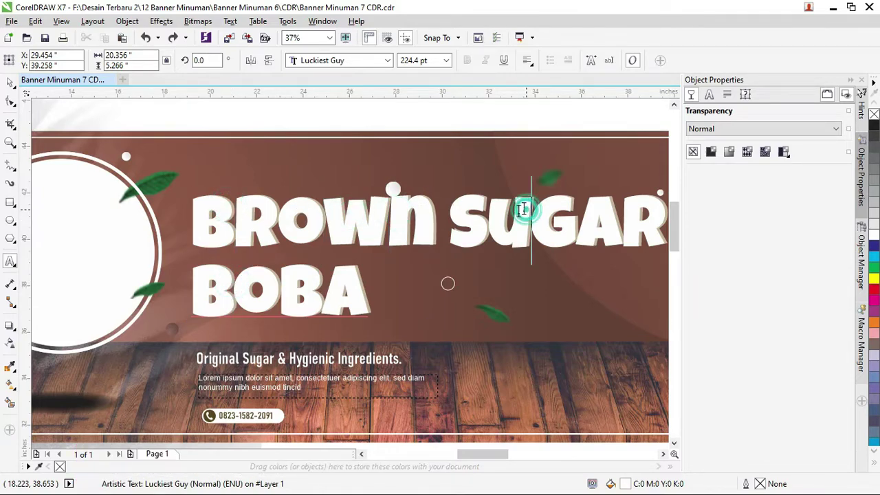
# Try moving the white Brown Sugar Boba title down off its beige shadow copy, and undo the move.
pyautogui.click(11, 84)
pyautogui.moveTo(305, 227); pyautogui.dragTo(301, 252)
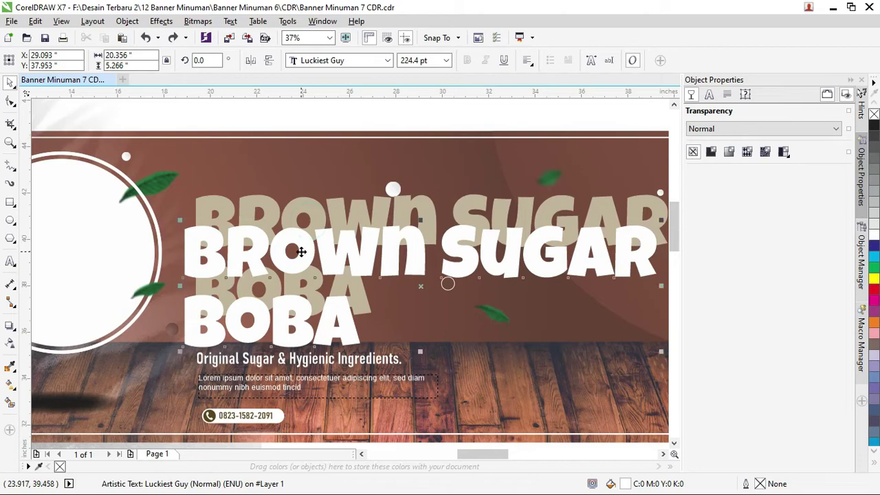
pyautogui.hotkey('ctrl', 'z')
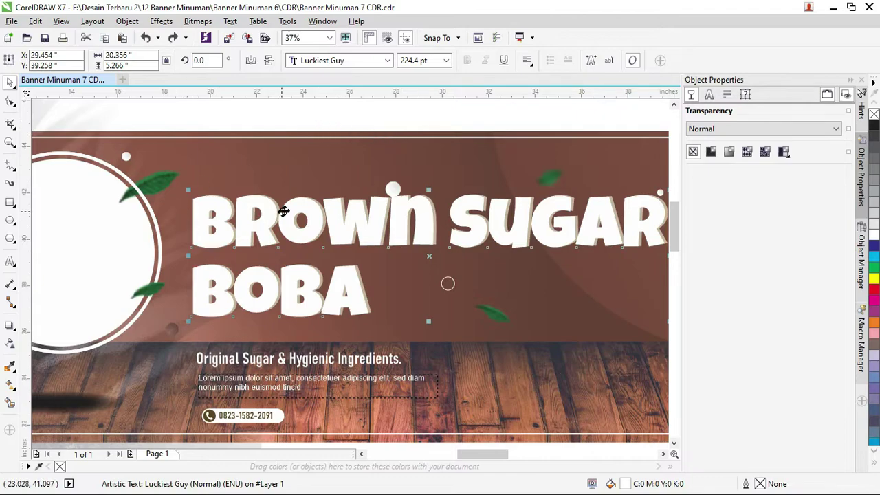
pyautogui.scroll(-2, 281, 199)
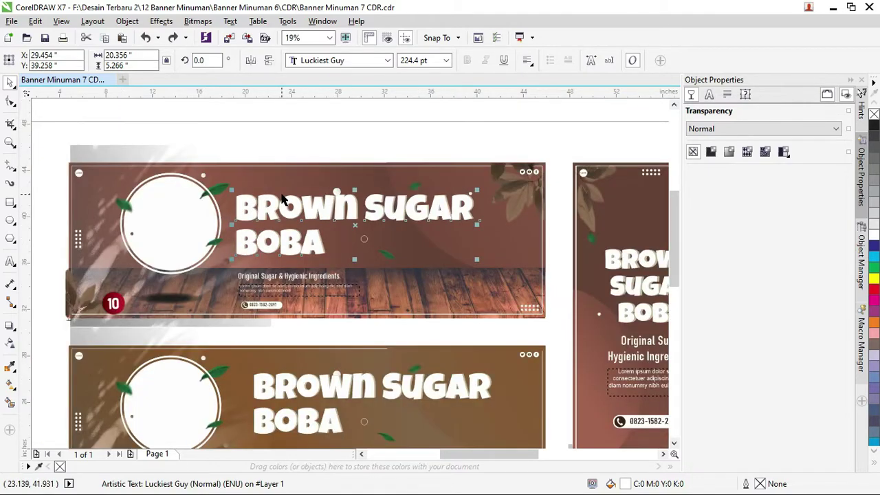
# Move the loose white outline frame and the wooden floor group down, off the upper banner.
pyautogui.click(346, 172)
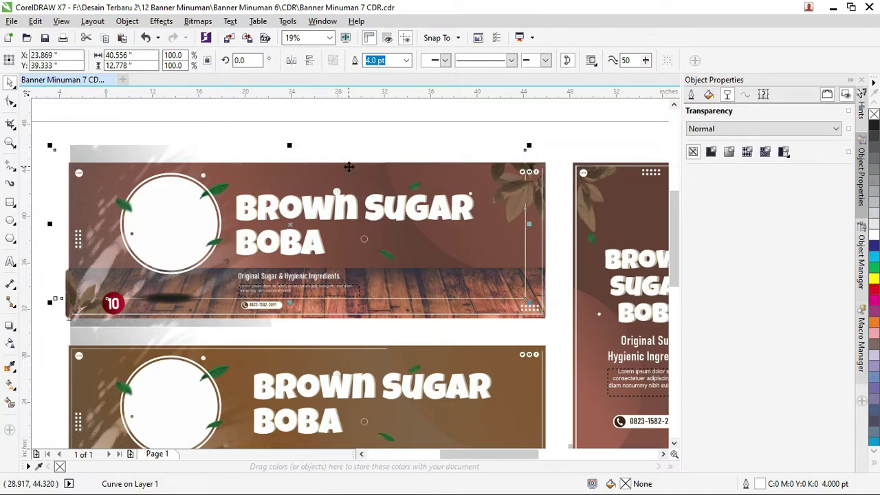
pyautogui.click(356, 171)
pyautogui.click(355, 175)
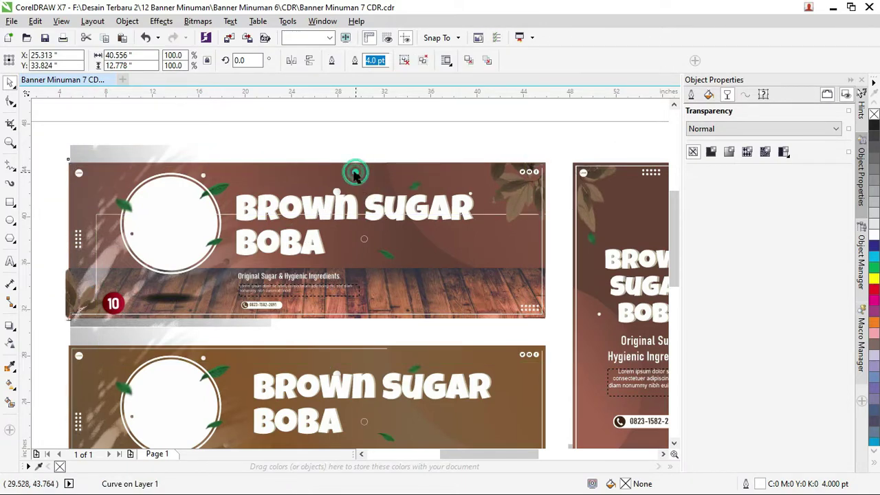
pyautogui.click(352, 173)
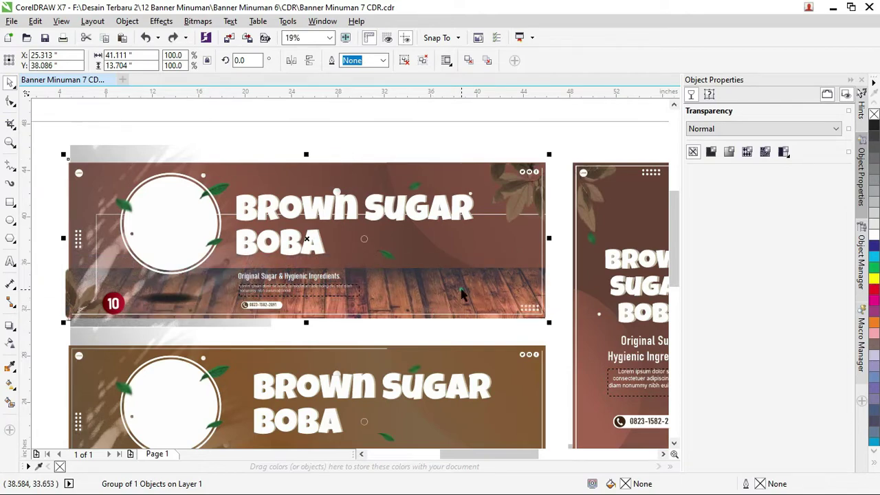
pyautogui.click(462, 294)
pyautogui.click(348, 167)
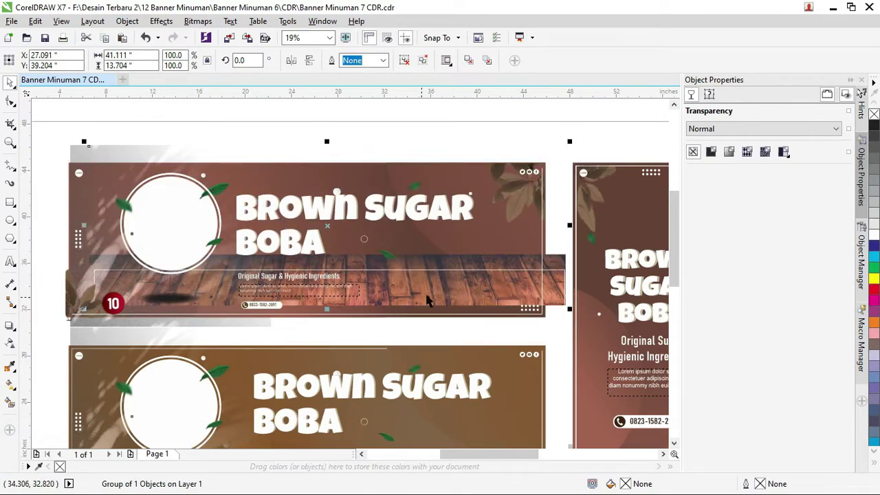
pyautogui.click(427, 300)
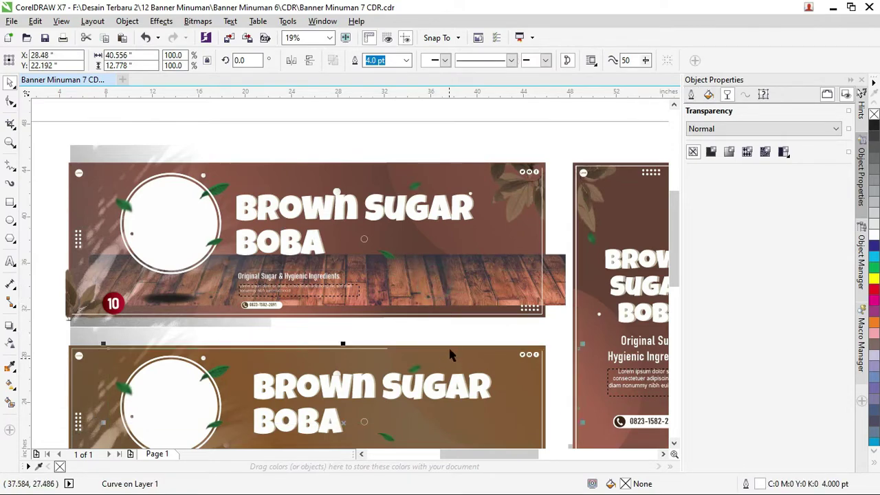
pyautogui.click(330, 171)
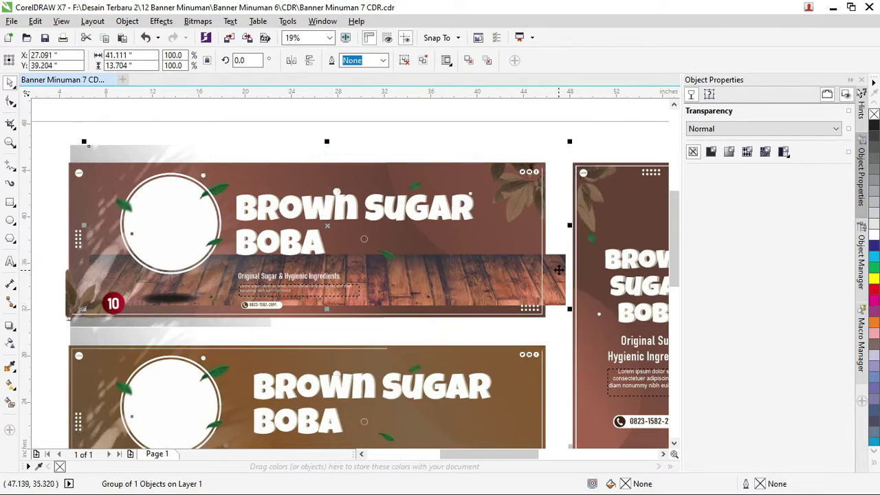
pyautogui.moveTo(559, 270); pyautogui.dragTo(579, 379)
# Recolour the end of the upper banner background's fountain fill to dark brown, C41 M73 Y79 K48.
pyautogui.click(316, 165)
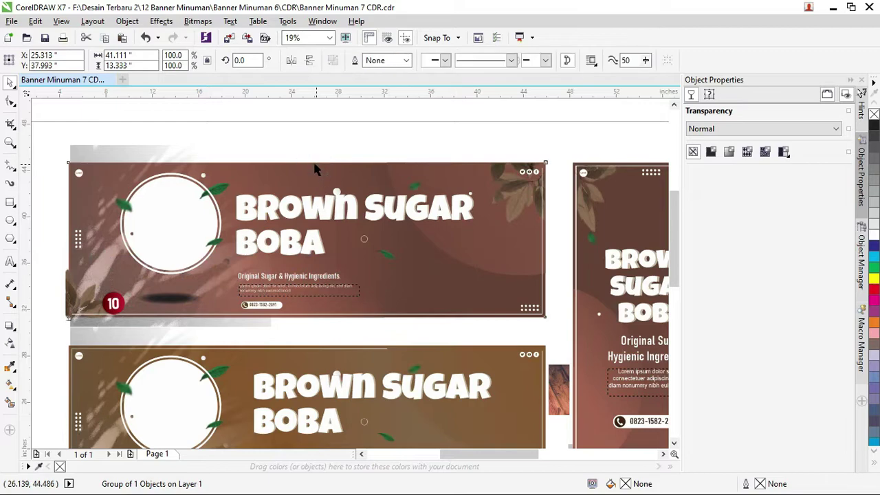
pyautogui.click(288, 182)
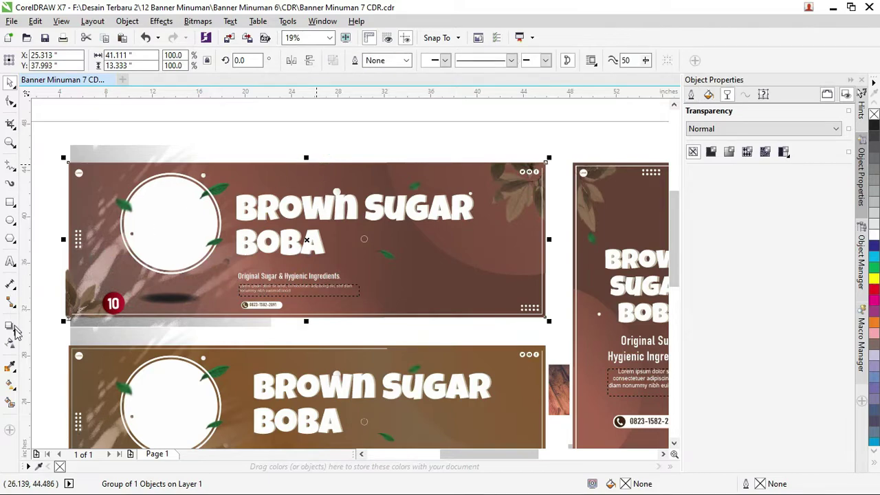
pyautogui.click(11, 384)
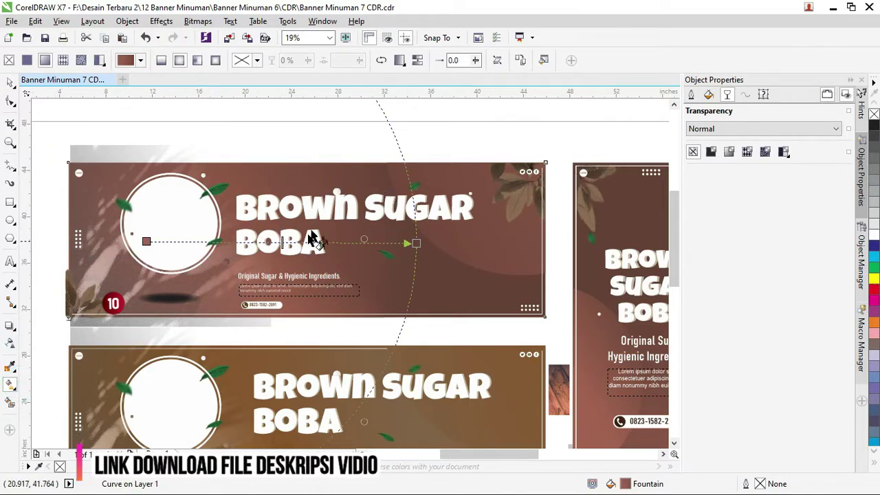
pyautogui.click(415, 243)
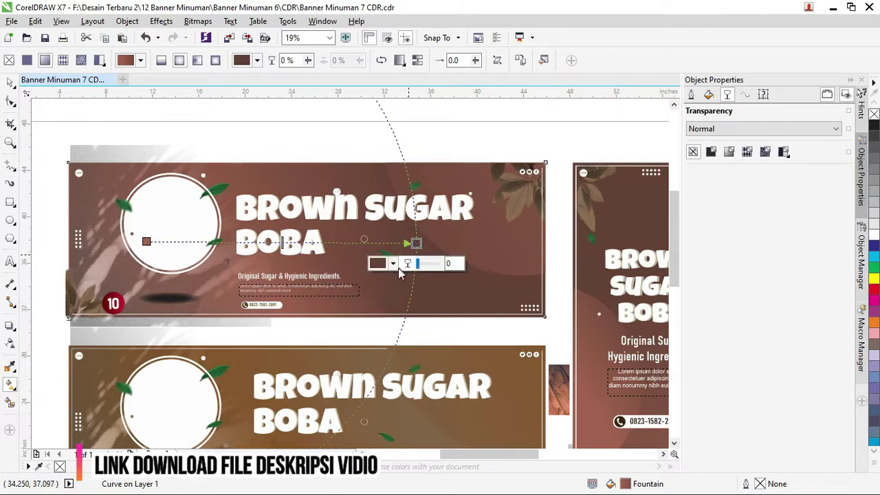
pyautogui.click(392, 263)
pyautogui.click(415, 365)
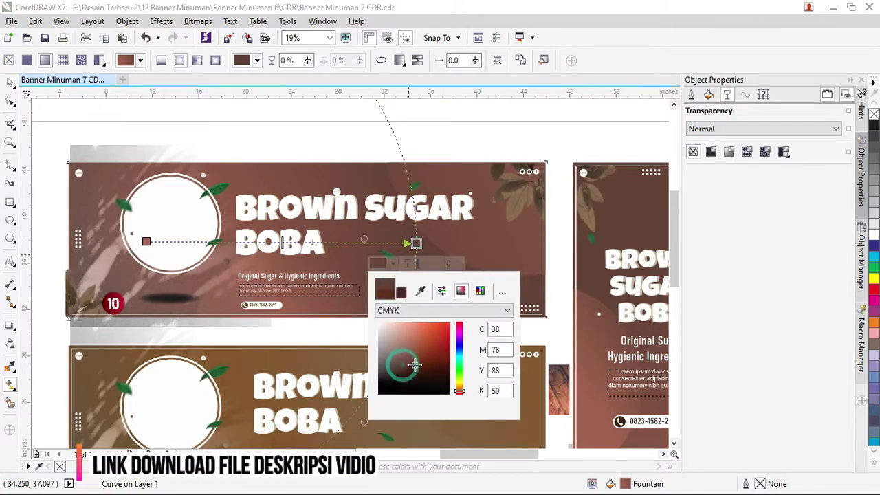
pyautogui.click(410, 365)
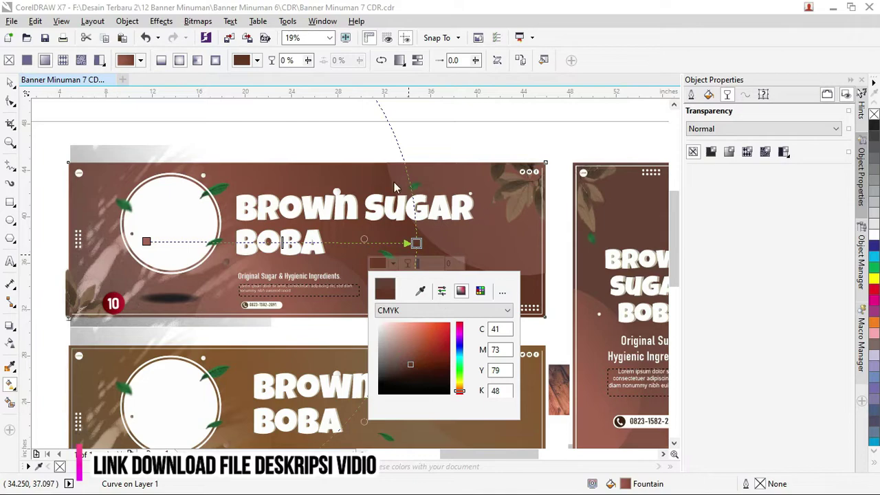
pyautogui.click(13, 82)
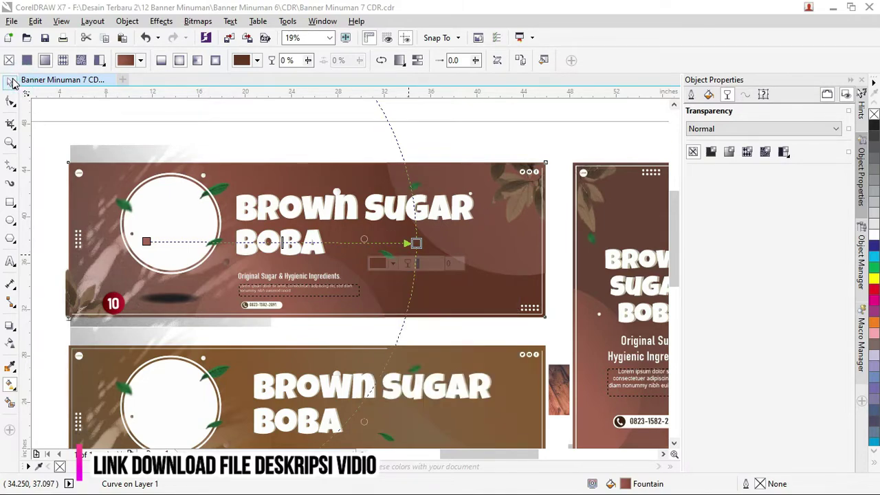
pyautogui.click(12, 81)
pyautogui.click(286, 168)
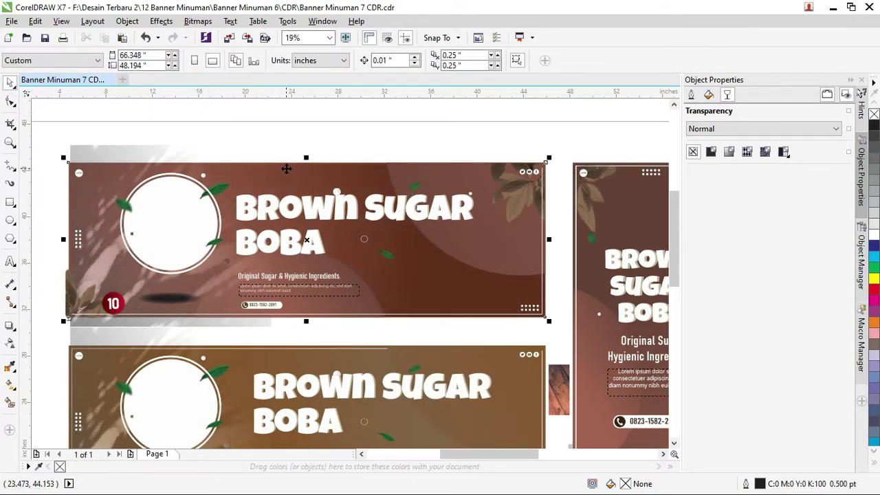
# Examine the upper banner's text by selecting the title and highlighting the word consectetuer in the description paragraph.
pyautogui.click(319, 212)
pyautogui.scroll(2, 300, 294)
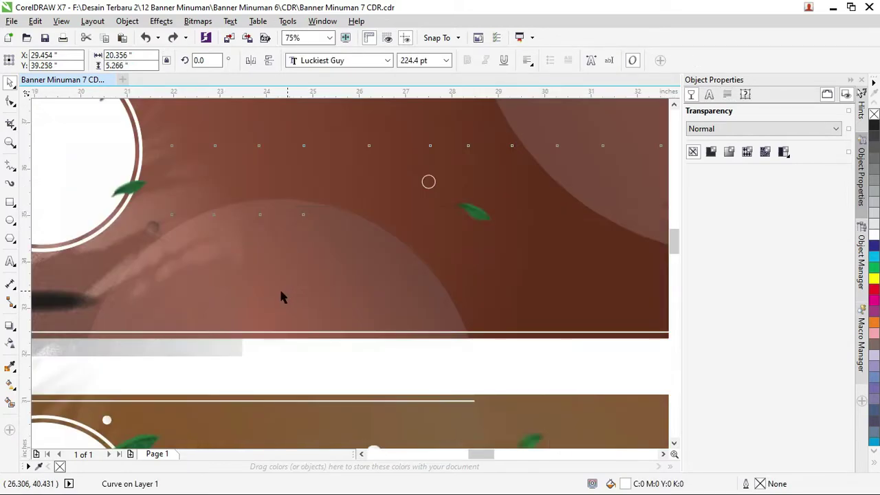
pyautogui.click(246, 263)
pyautogui.doubleClick(277, 262)
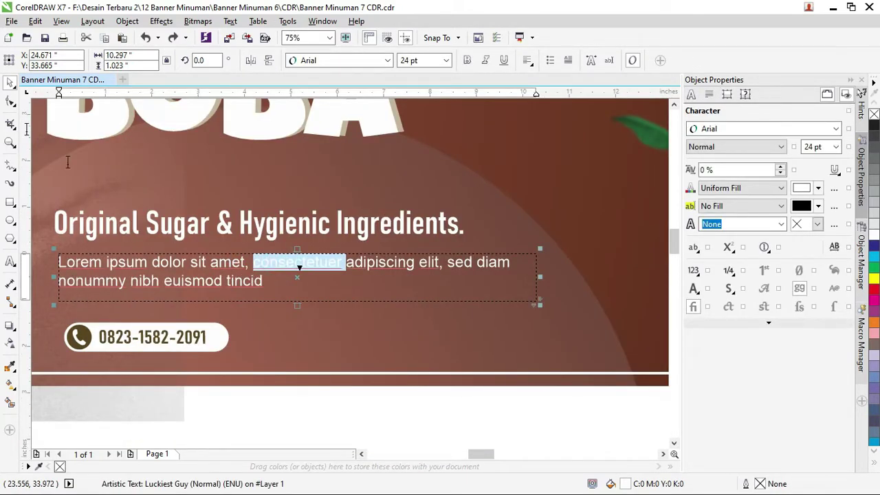
pyautogui.click(10, 81)
pyautogui.scroll(-4, 232, 200)
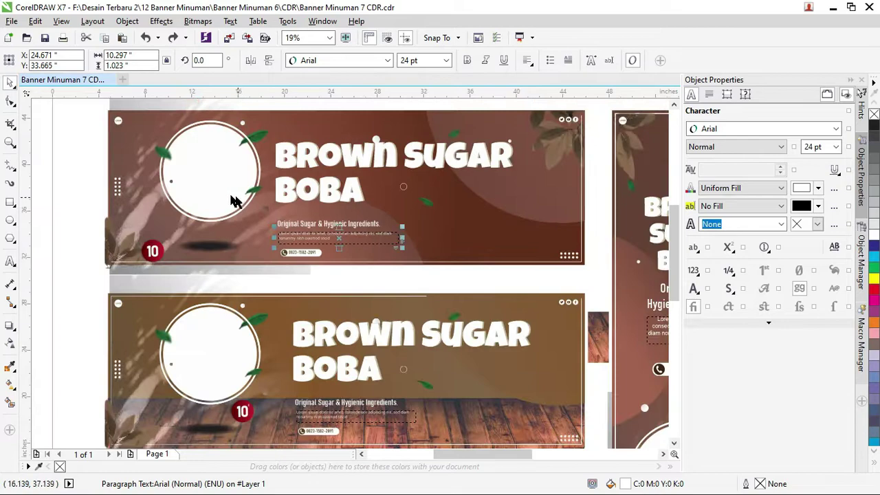
# Switch to File Explorer and import the image orimi-protograph-dHQQv-BKTjo-unsplash 1 from the Banner Minuman 6 folder into the CorelDRAW document.
pyautogui.click(62, 160)
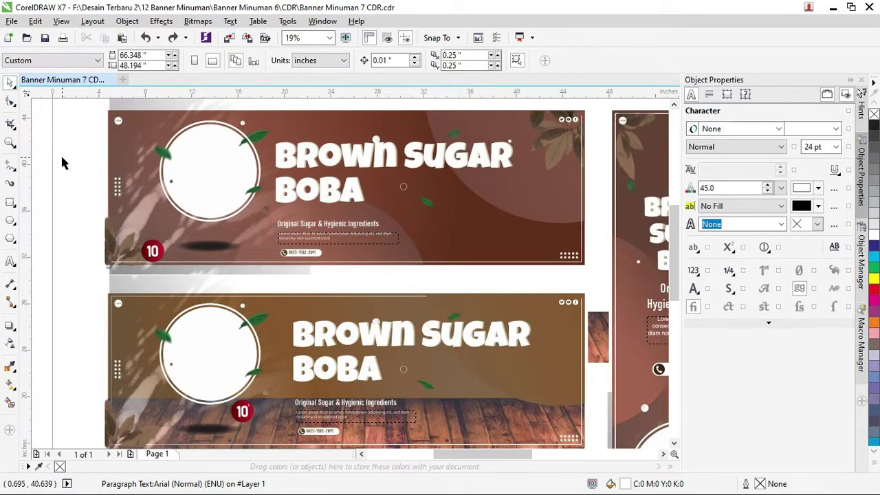
pyautogui.hotkey('alt', 'Tab')
pyautogui.hotkey('alt', 'Tab')
pyautogui.hotkey('alt', 'Tab')
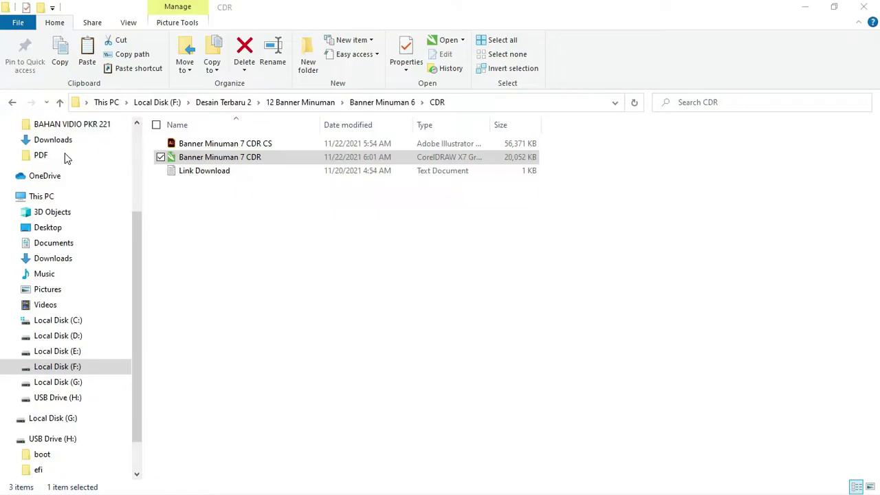
pyautogui.click(357, 103)
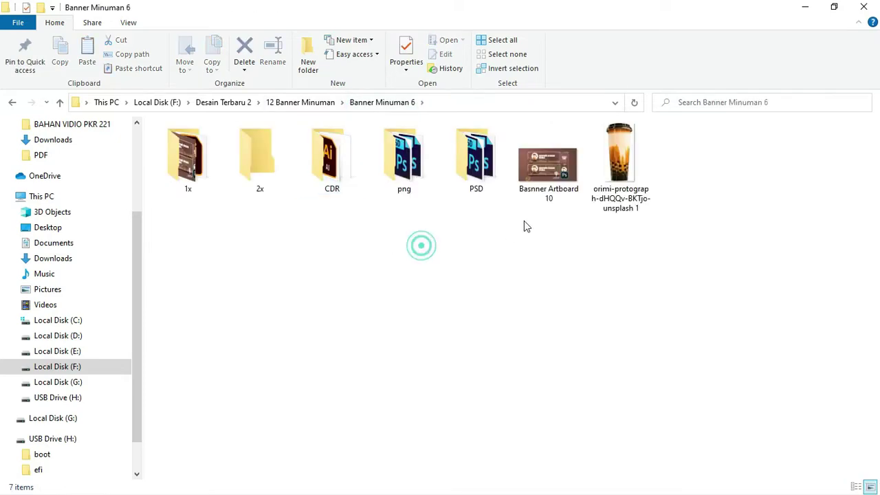
pyautogui.click(553, 196)
pyautogui.moveTo(618, 200); pyautogui.dragTo(439, 292)
pyautogui.hotkey('alt', 'Tab')
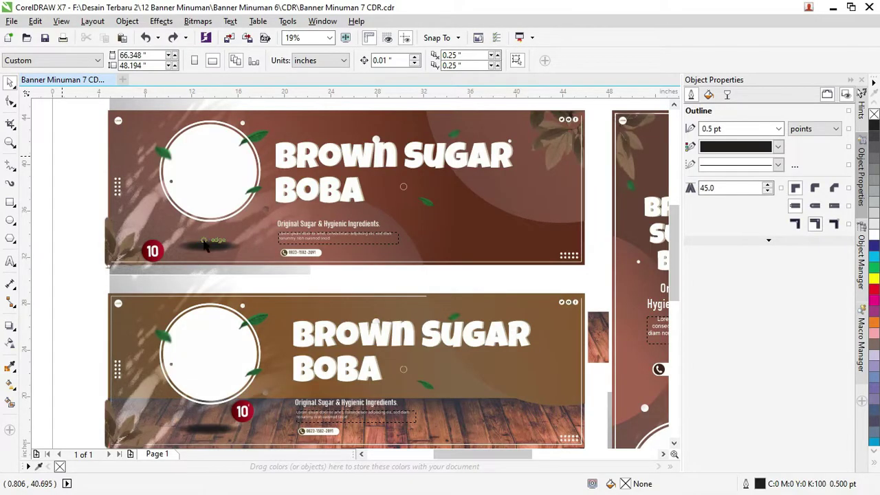
pyautogui.moveTo(205, 245); pyautogui.dragTo(205, 244)
# Place the boba cup over the upper banner's white circle and scale it to 72.5%, about 5.44 by 10.87 inches.
pyautogui.moveTo(242, 327); pyautogui.dragTo(214, 264)
pyautogui.moveTo(186, 203); pyautogui.dragTo(205, 192)
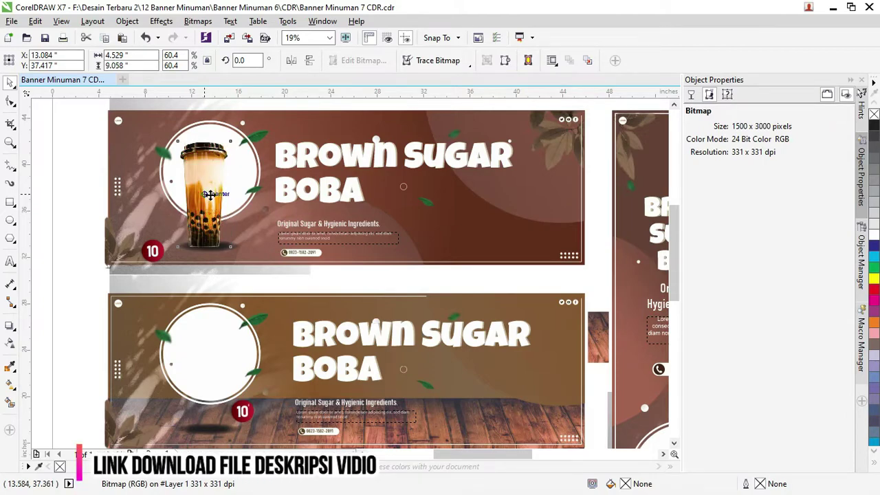
pyautogui.scroll(-2, 208, 194)
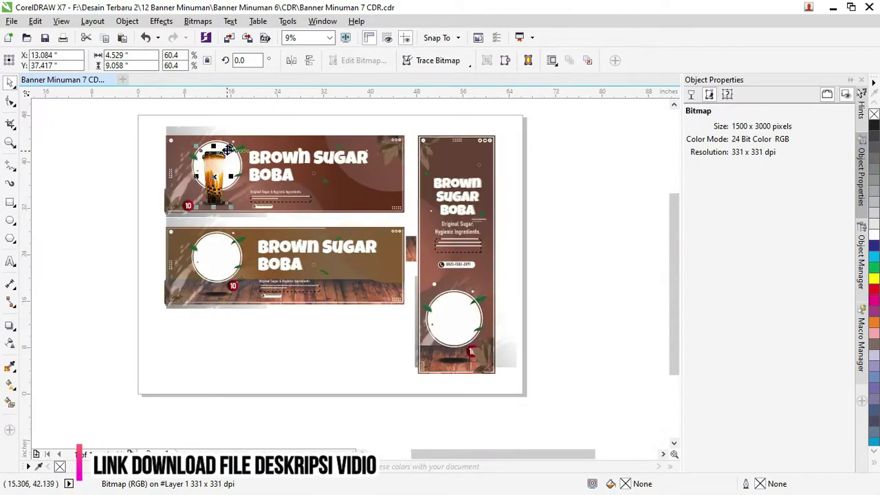
pyautogui.moveTo(228, 146); pyautogui.dragTo(236, 135)
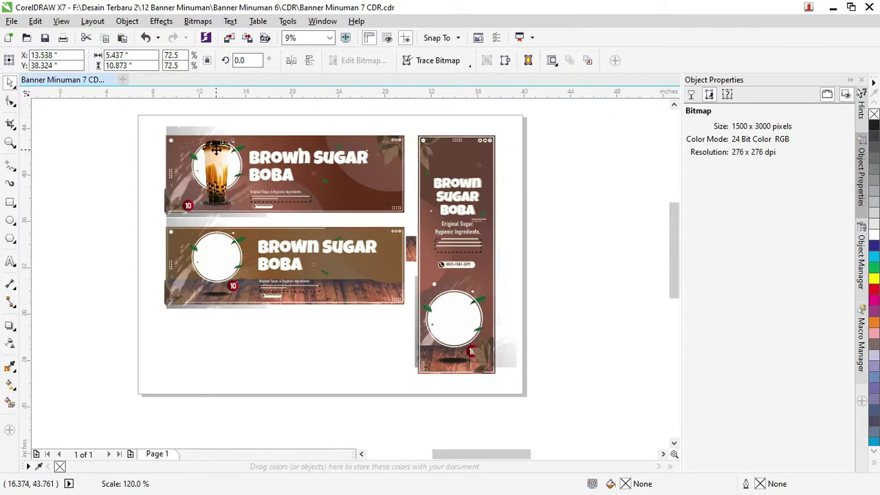
pyautogui.scroll(2, 217, 160)
pyautogui.moveTo(221, 187); pyautogui.dragTo(231, 187)
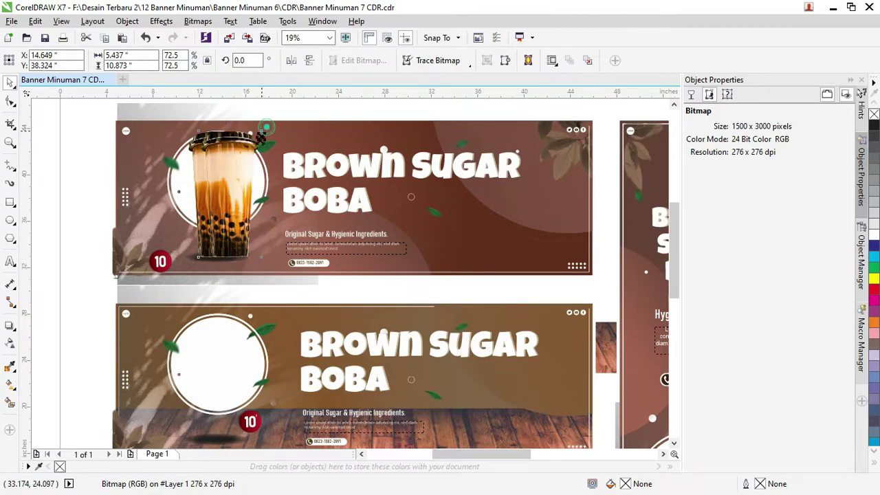
# Make two smaller copies of the cup, a 54.3% one to its right and a 36.9% one to its left.
pyautogui.moveTo(265, 126); pyautogui.dragTo(248, 161)
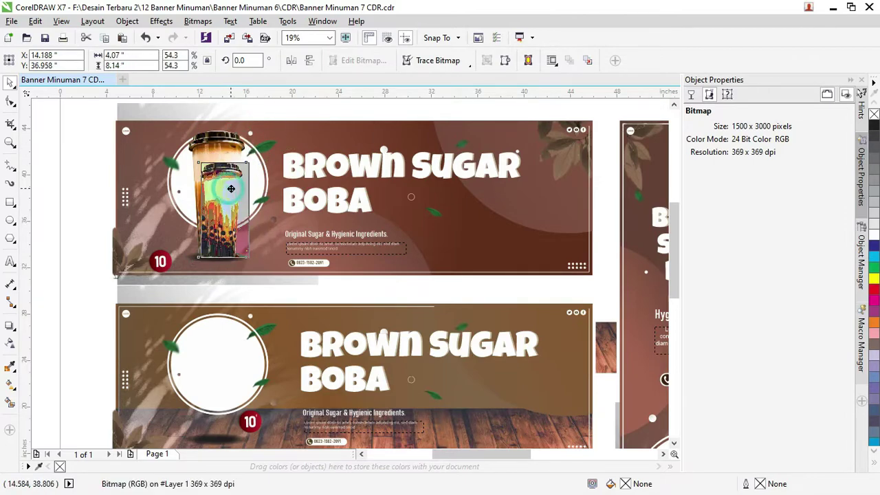
pyautogui.moveTo(231, 188); pyautogui.dragTo(201, 197)
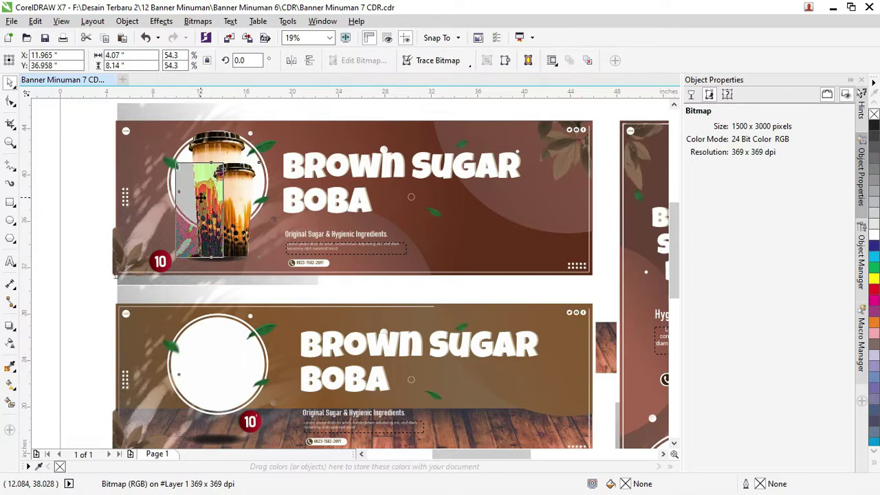
pyautogui.moveTo(228, 160); pyautogui.dragTo(230, 210)
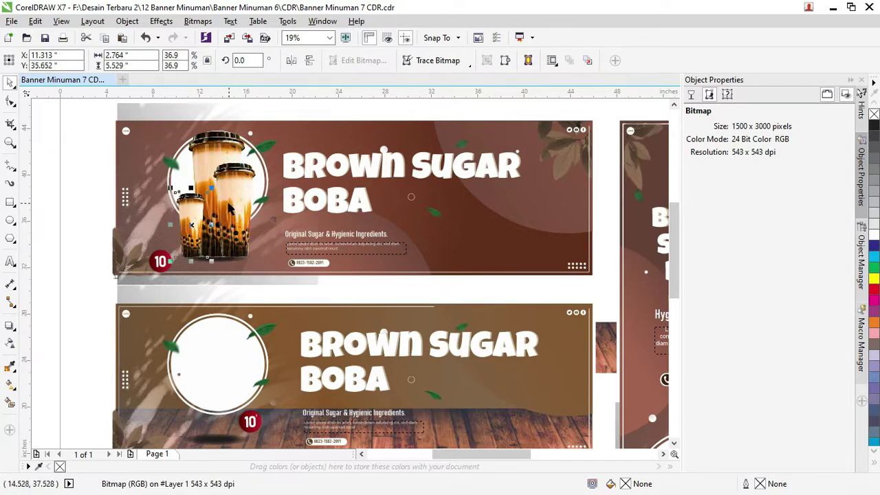
# Bring the large cup to the front of the page, then try moving the medium cup and undo that move.
pyautogui.rightClick(222, 147)
pyautogui.click(338, 364)
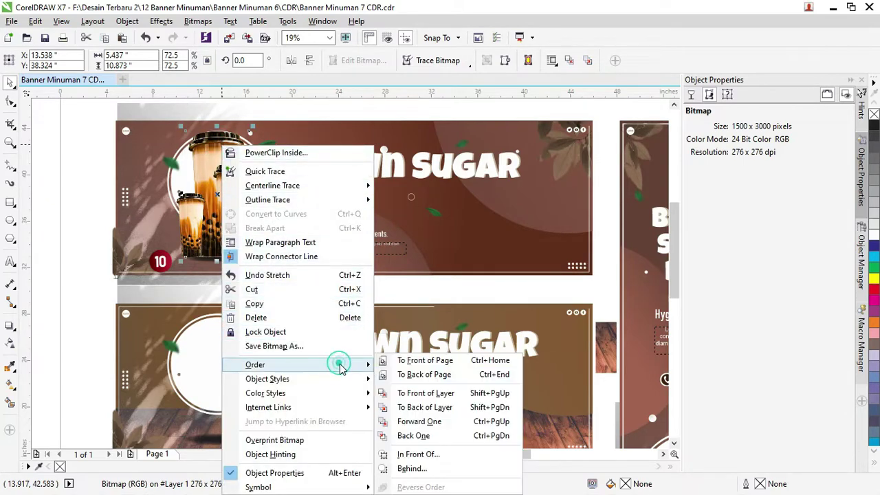
pyautogui.click(405, 361)
pyautogui.scroll(1, 232, 178)
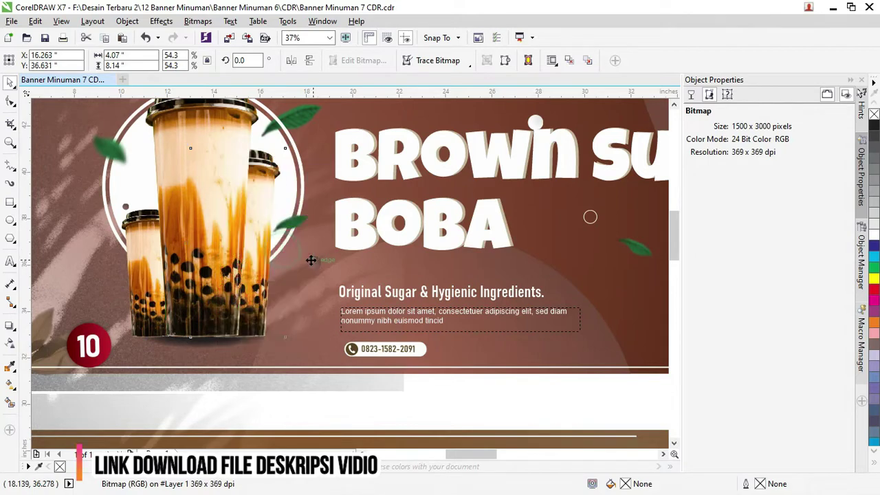
pyautogui.hotkey('ctrl', 'z')
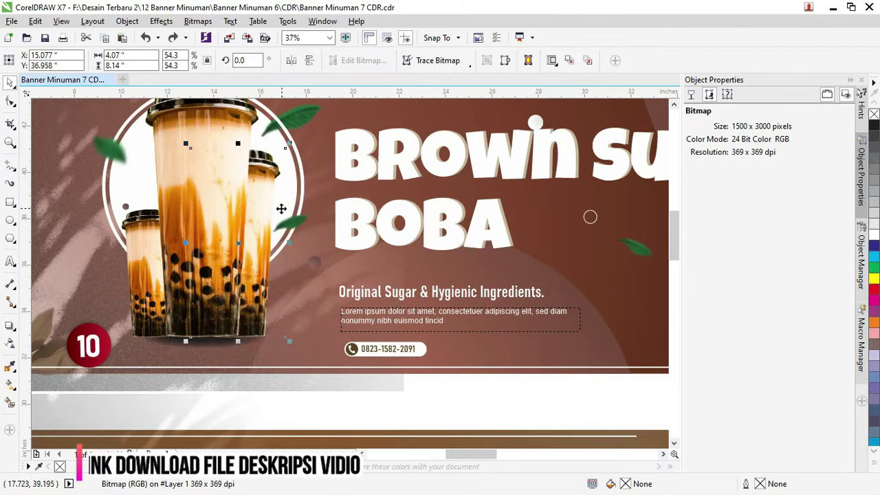
# Move the large cup aside over the title and shift the smallest cup right against the medium cup.
pyautogui.scroll(-1, 282, 207)
pyautogui.moveTo(245, 191); pyautogui.dragTo(319, 192)
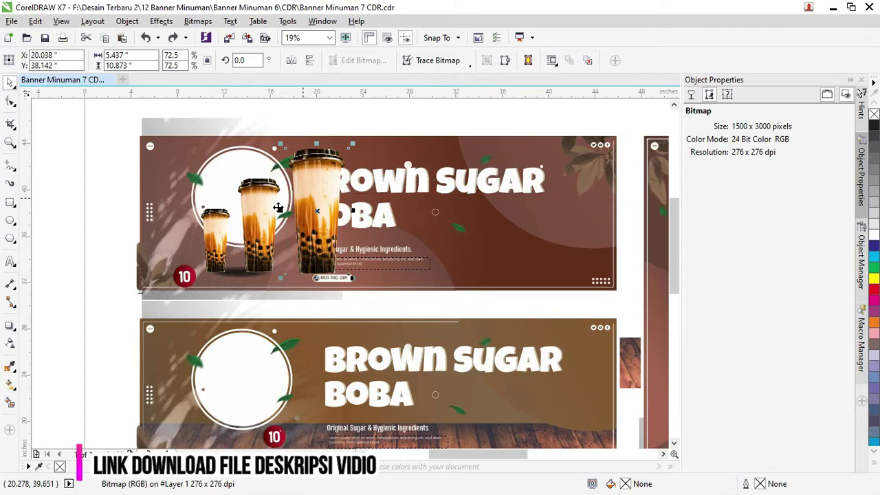
pyautogui.moveTo(208, 229); pyautogui.dragTo(218, 229)
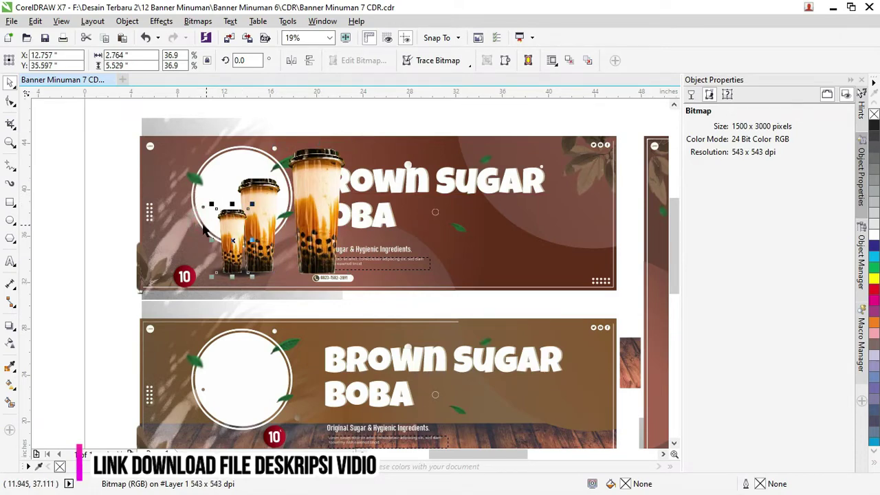
# Try moving the white ring outline and the grouped lower arc to see which piece belongs in front of the cups.
pyautogui.click(199, 224)
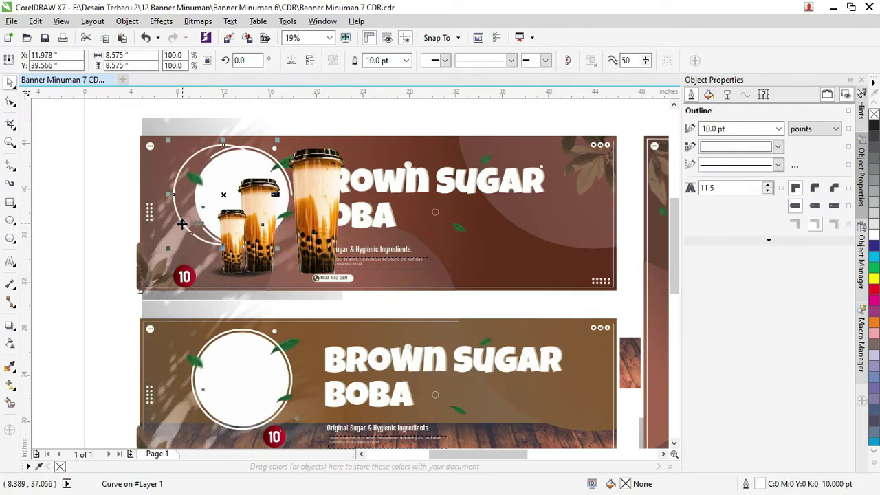
pyautogui.scroll(2, 210, 240)
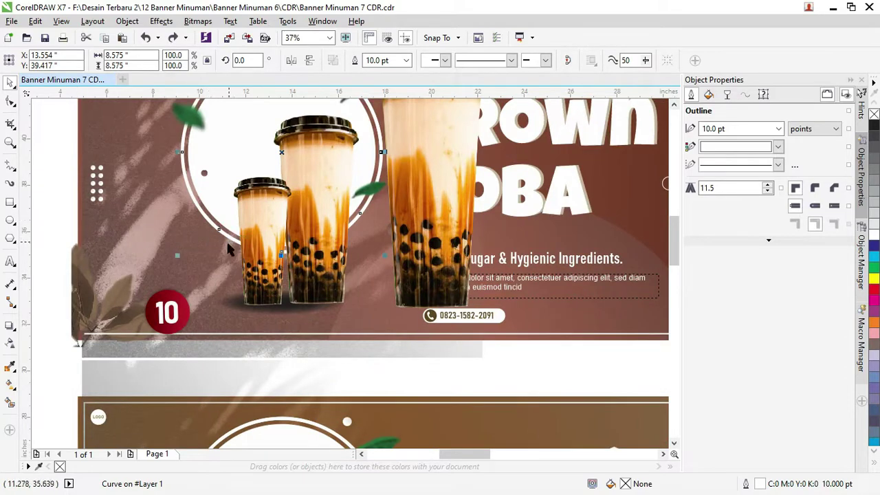
pyautogui.click(228, 247)
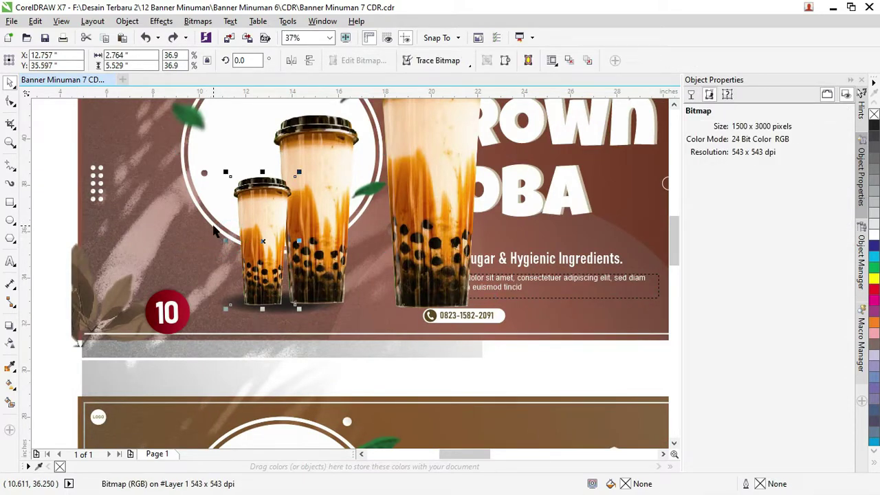
pyautogui.click(214, 230)
pyautogui.moveTo(215, 227); pyautogui.dragTo(205, 235)
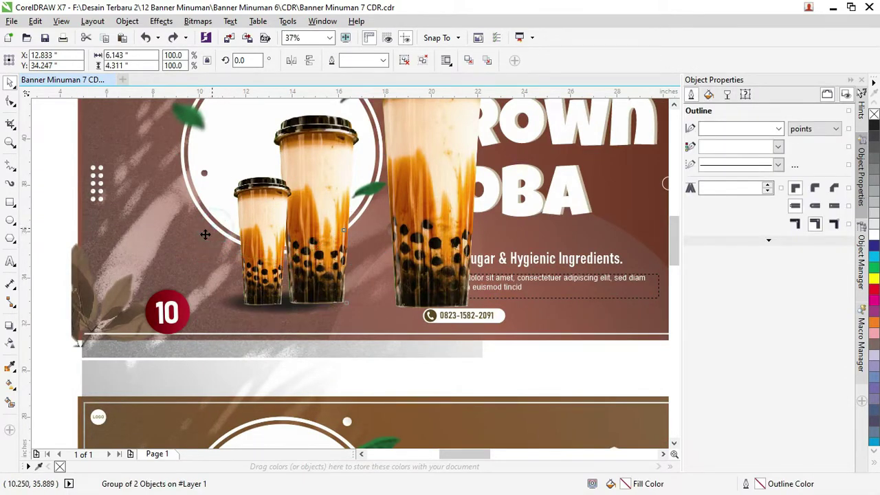
# Ungroup all objects of the circle's lower arc group and bring the white arc curve to the front of the small cups.
pyautogui.rightClick(219, 232)
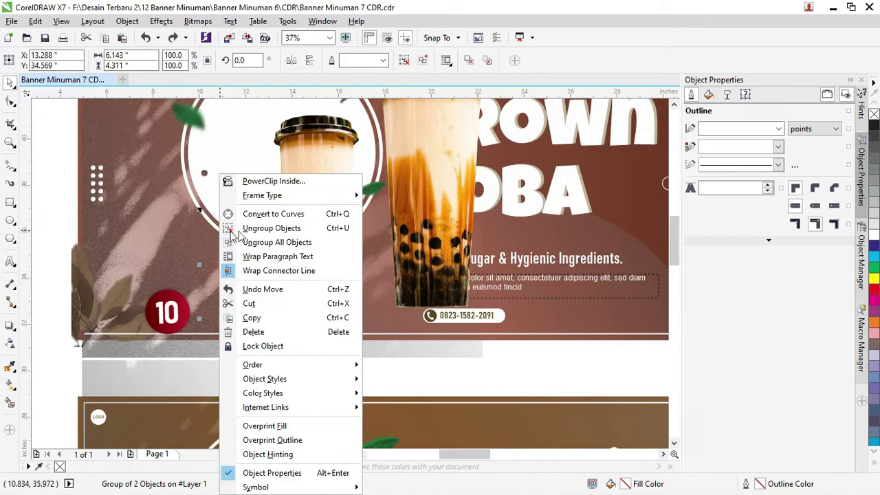
pyautogui.click(256, 241)
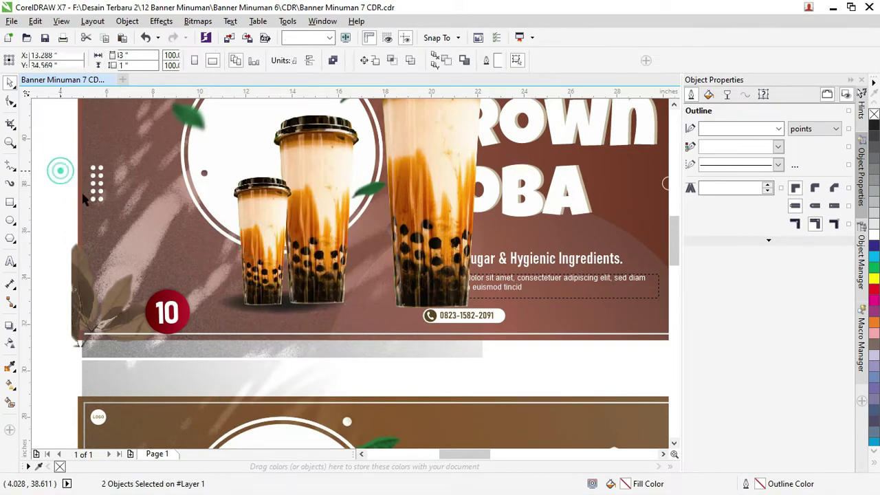
pyautogui.click(59, 167)
pyautogui.click(222, 234)
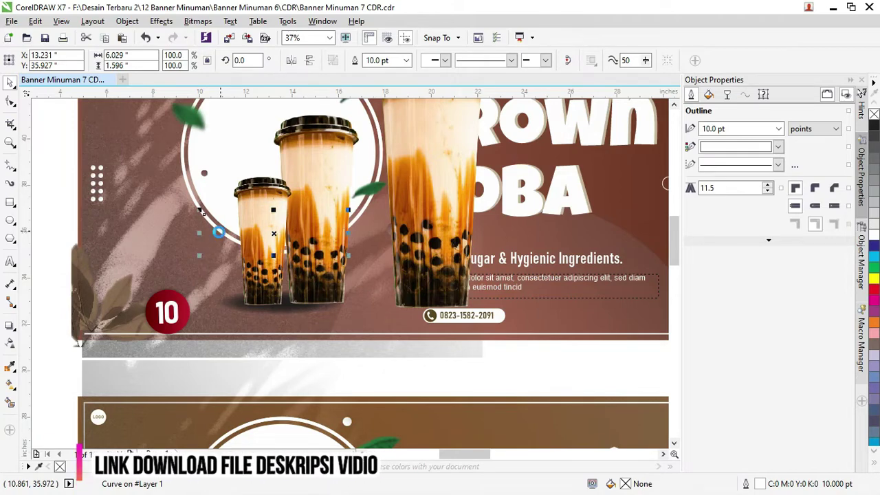
pyautogui.hotkey('shift', 'pageup')
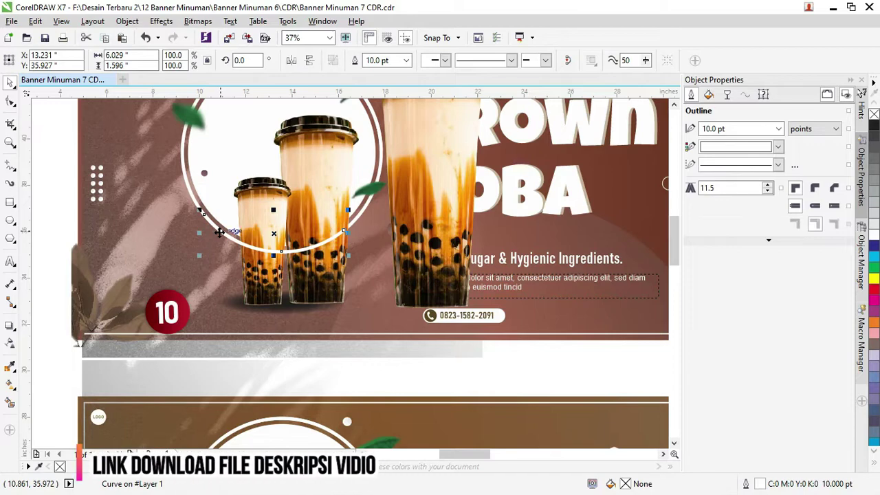
pyautogui.click(374, 255)
pyautogui.click(354, 236)
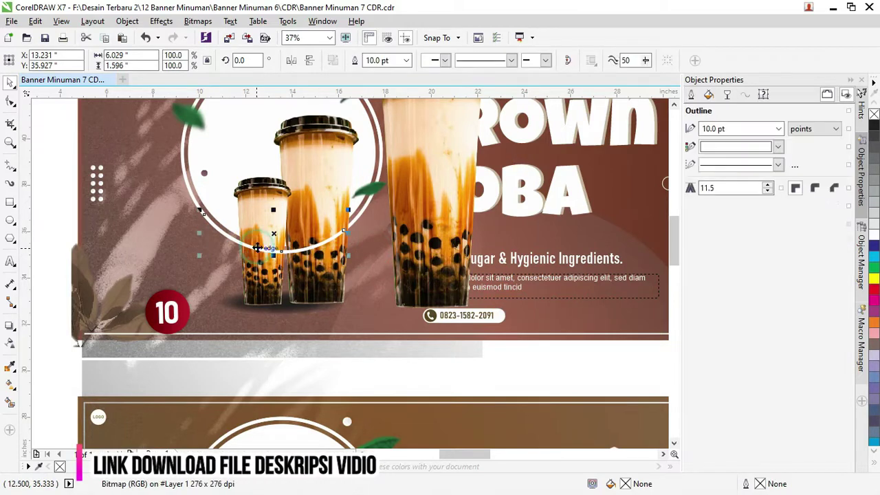
# Move the large cup back from the title to the centre of the upper banner's white circle.
pyautogui.moveTo(443, 219); pyautogui.dragTo(330, 213)
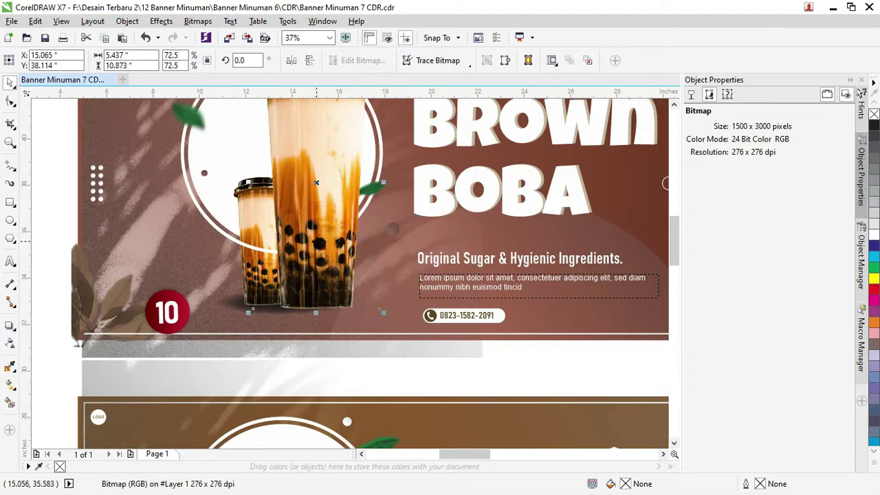
pyautogui.moveTo(316, 242); pyautogui.dragTo(304, 242)
pyautogui.scroll(-1, 315, 226)
pyautogui.moveTo(315, 209)
pyautogui.mouseDown()
pyautogui.moveTo(292, 208)
pyautogui.moveTo(301, 211)
pyautogui.mouseUp()
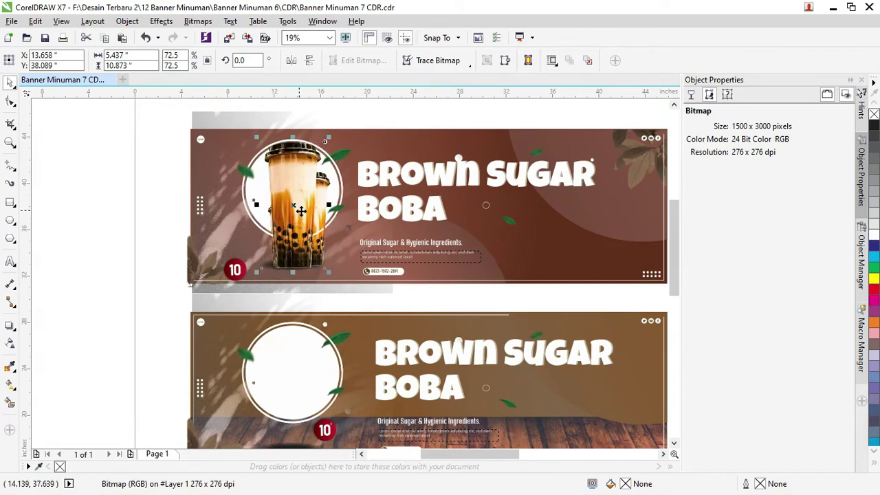
# Shift the smallest cup left and recentre the large cup so both smaller cups peek out on either side.
pyautogui.scroll(2, 274, 255)
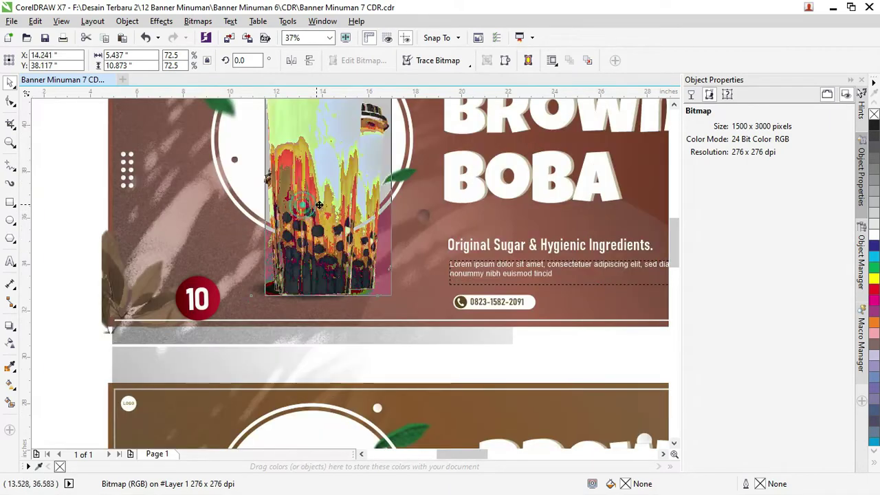
pyautogui.click(282, 271)
pyautogui.moveTo(282, 271); pyautogui.dragTo(300, 269)
pyautogui.click(285, 254)
pyautogui.moveTo(285, 188); pyautogui.dragTo(256, 188)
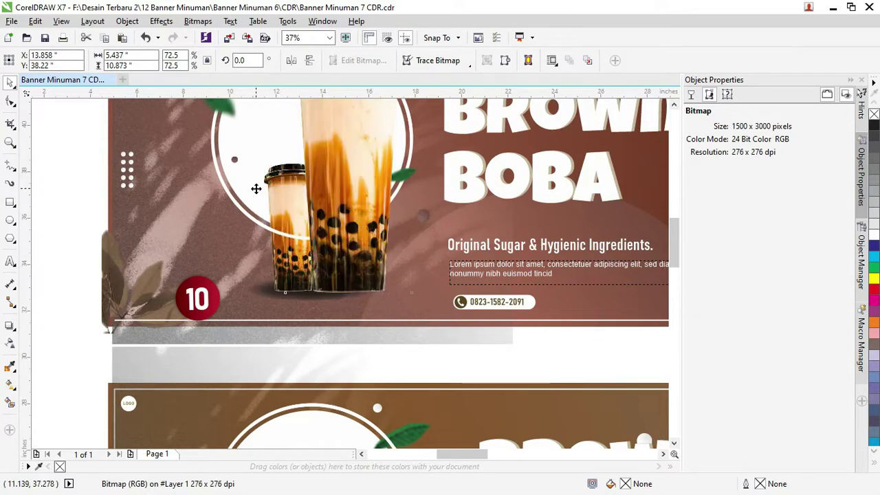
pyautogui.moveTo(316, 196); pyautogui.dragTo(350, 195)
pyautogui.moveTo(278, 182); pyautogui.dragTo(264, 182)
pyautogui.moveTo(336, 186); pyautogui.dragTo(303, 185)
pyautogui.scroll(-2, 350, 178)
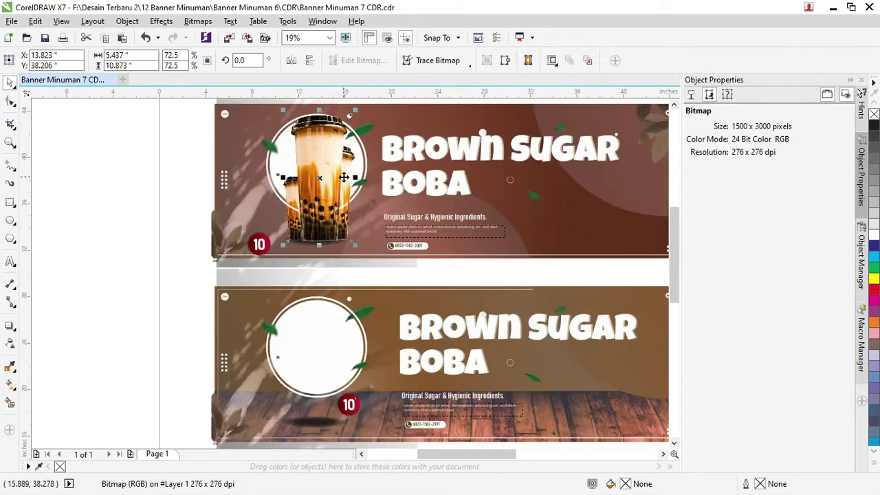
pyautogui.click(149, 159)
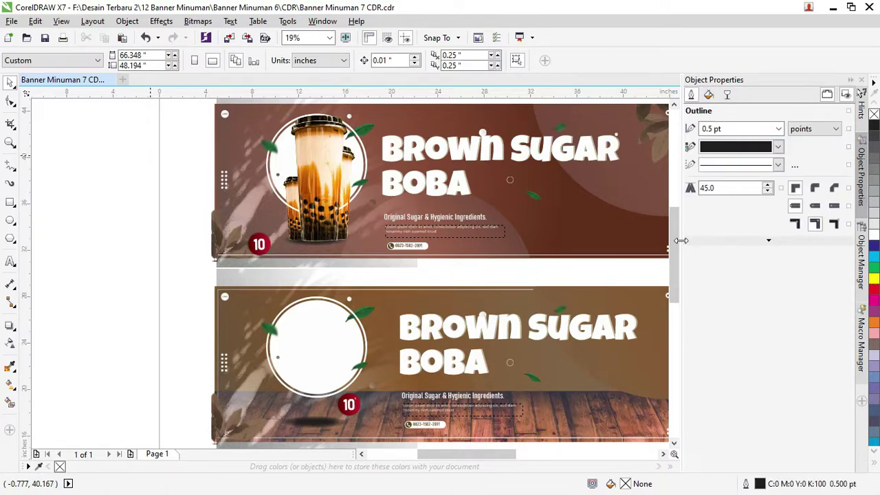
# Move the medium cup further right from behind the large cup, and shift the large cup slightly left.
pyautogui.moveTo(678, 235); pyautogui.dragTo(678, 225)
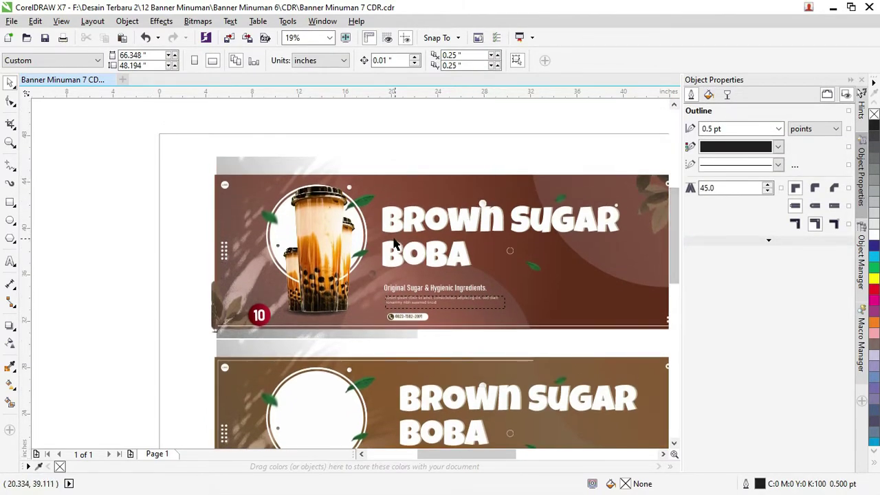
pyautogui.moveTo(352, 228)
pyautogui.mouseDown()
pyautogui.moveTo(330, 226)
pyautogui.moveTo(358, 240)
pyautogui.moveTo(363, 234)
pyautogui.mouseUp()
pyautogui.click(358, 228)
pyautogui.click(353, 232)
pyautogui.click(323, 208)
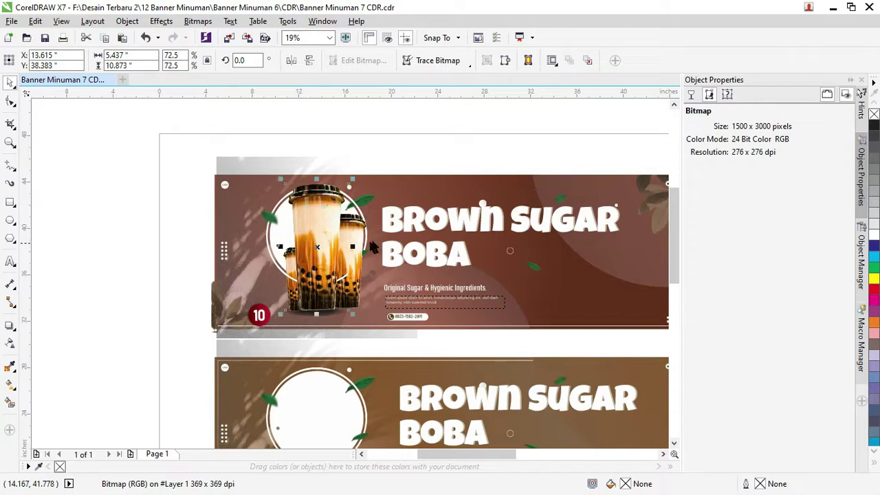
# Try to align the bottoms of the large and medium cups with the white circle's lower arc.
pyautogui.keyDown('shift'); pyautogui.click(364, 226); pyautogui.keyUp('shift')
pyautogui.keyDown('shift'); pyautogui.click(289, 267); pyautogui.keyUp('shift')
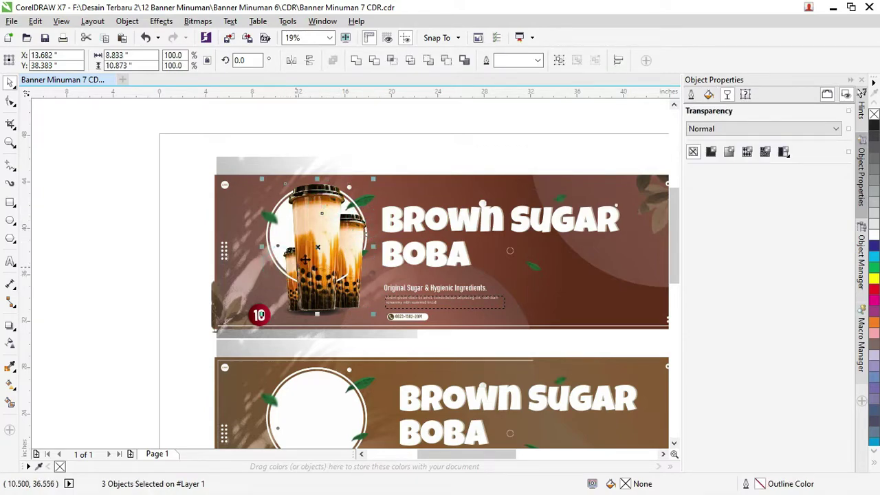
pyautogui.hotkey('shift', 'Up')
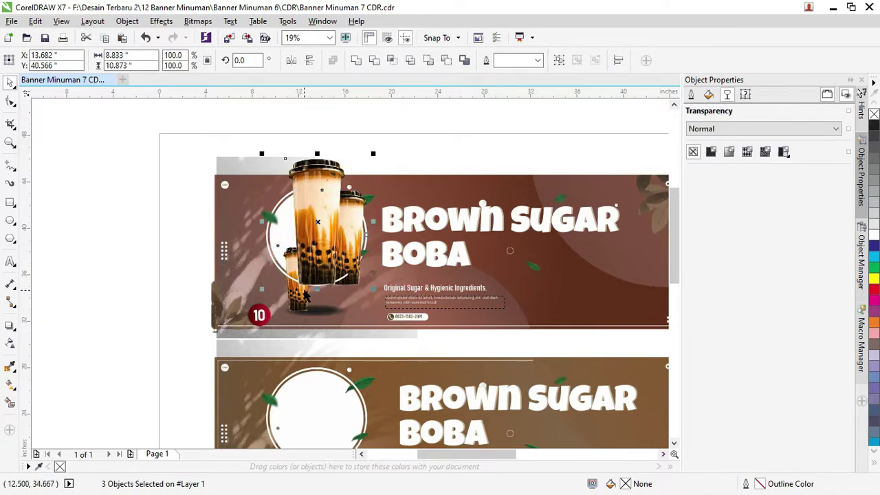
pyautogui.hotkey('ctrl', 'z')
# Move the large cup about 0.94 inches right in the upper banner, so it stands between the two smaller cups.
pyautogui.click(409, 141)
pyautogui.scroll(4, 296, 275)
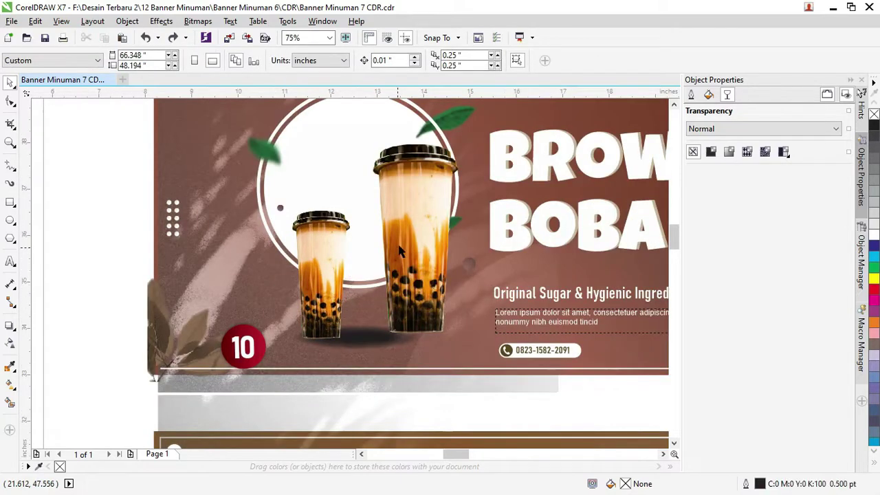
pyautogui.click(373, 241)
pyautogui.moveTo(378, 241); pyautogui.dragTo(422, 242)
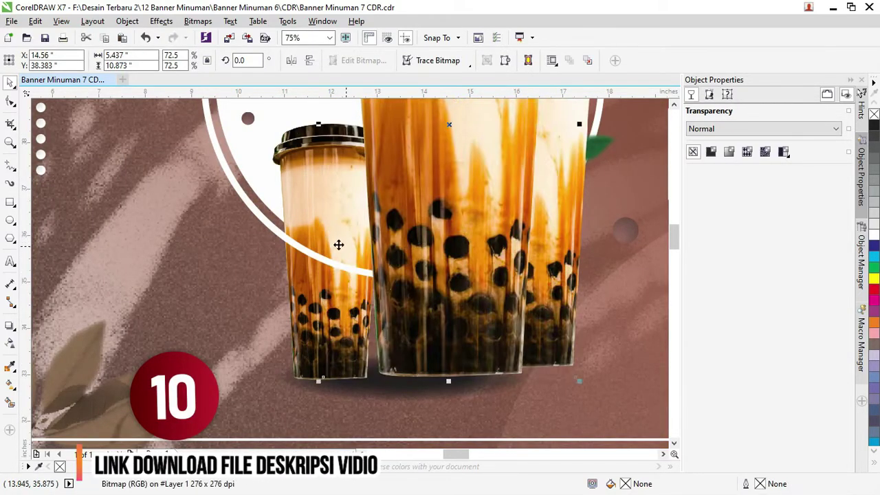
# Bottom-align the smallest and large cups with the medium cup's lower edge.
pyautogui.click(287, 276)
pyautogui.keyDown('shift'); pyautogui.click(445, 278); pyautogui.keyUp('shift')
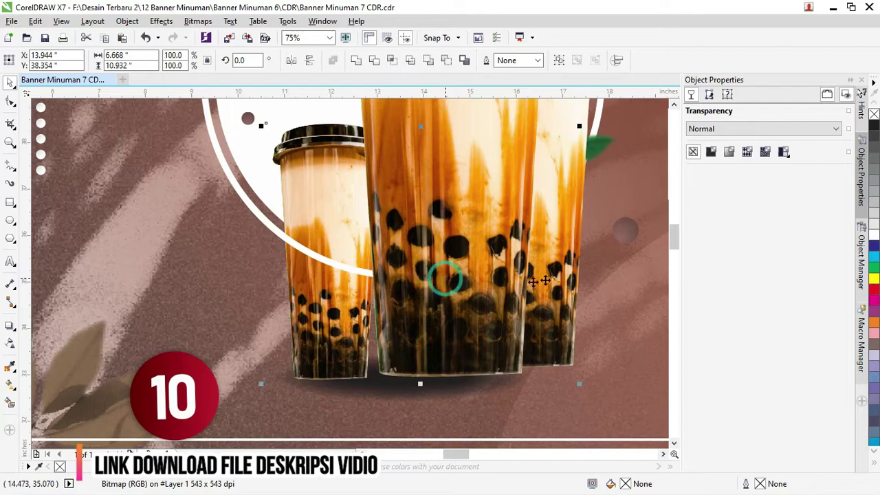
pyautogui.keyDown('shift'); pyautogui.click(565, 260); pyautogui.keyUp('shift')
pyautogui.keyDown('shift'); pyautogui.click(565, 259); pyautogui.keyUp('shift')
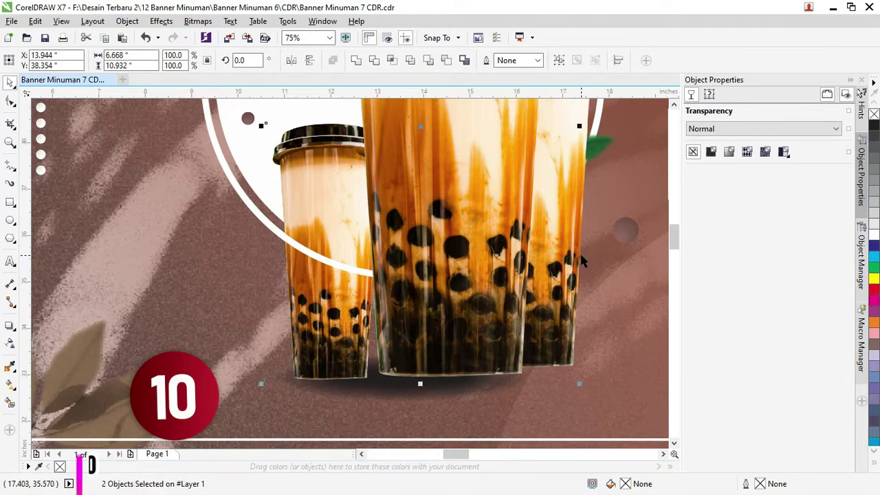
pyautogui.keyDown('shift'); pyautogui.click(581, 256); pyautogui.keyUp('shift')
pyautogui.press('b')
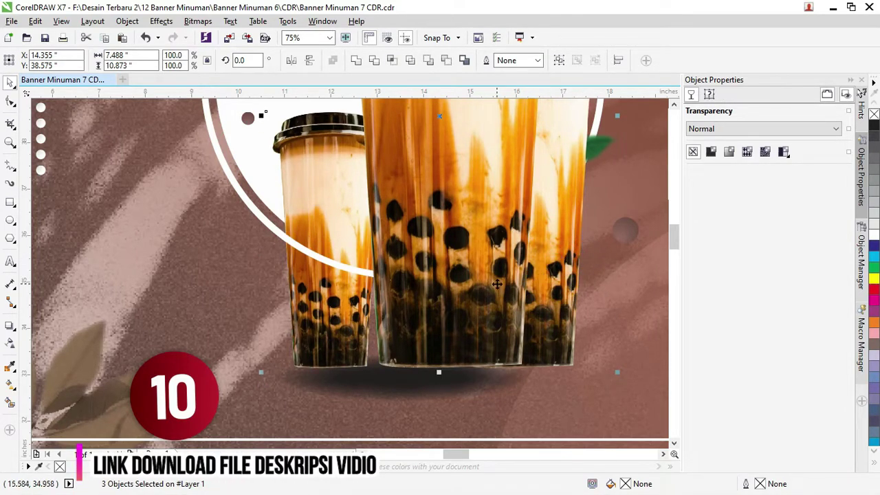
# Shift the large cup alone about 0.22 inches left, keeping it in front of both smaller cups.
pyautogui.click(631, 301)
pyautogui.moveTo(450, 285); pyautogui.dragTo(440, 285)
pyautogui.scroll(-2, 432, 284)
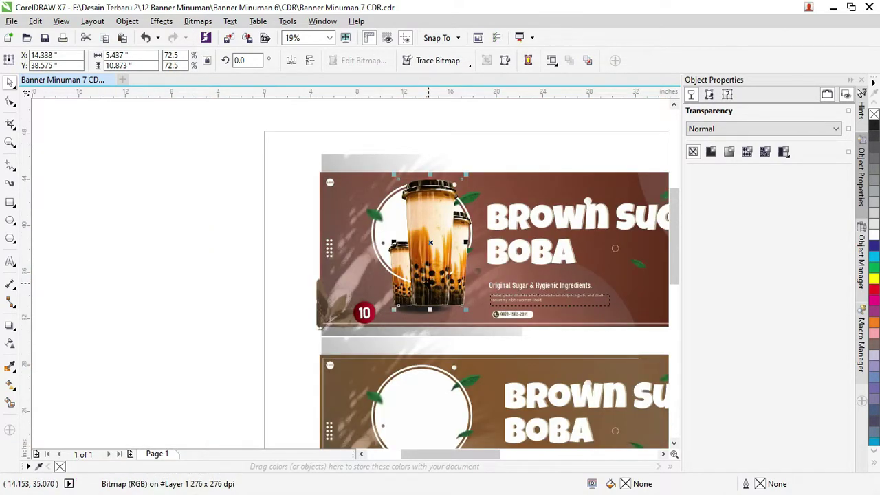
# Review the arranged cups in the upper banner together with the other two Brown Sugar Boba banners on the page.
pyautogui.scroll(-2, 440, 240)
pyautogui.press('z')
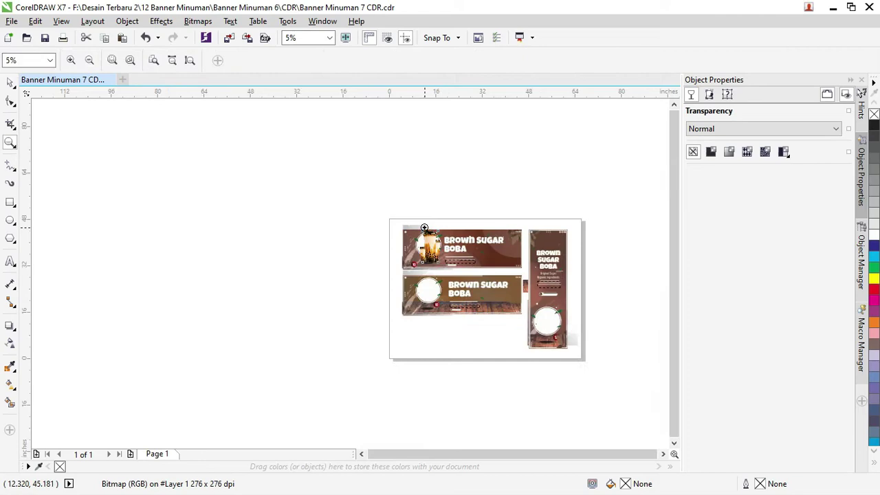
pyautogui.moveTo(385, 208); pyautogui.dragTo(599, 354)
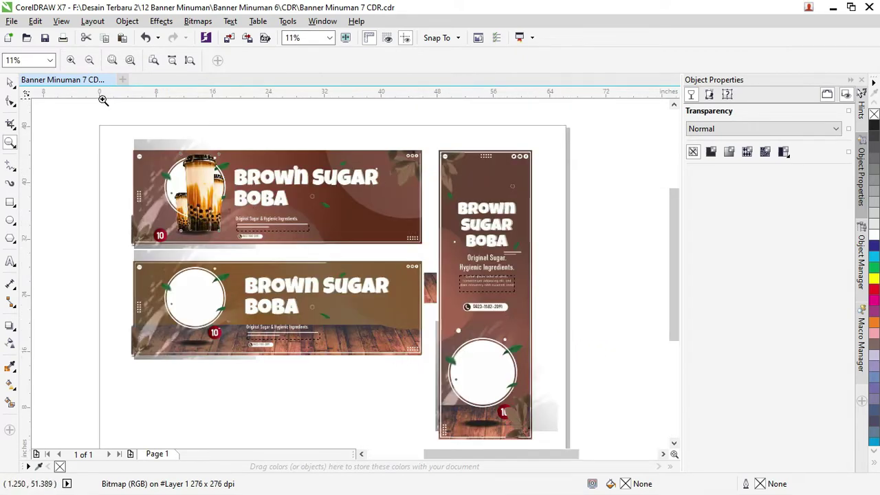
pyautogui.click(11, 82)
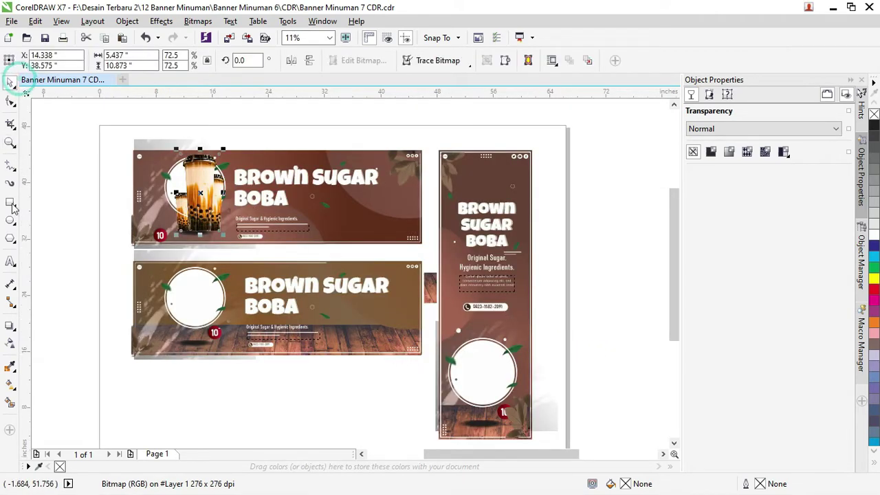
pyautogui.click(396, 175)
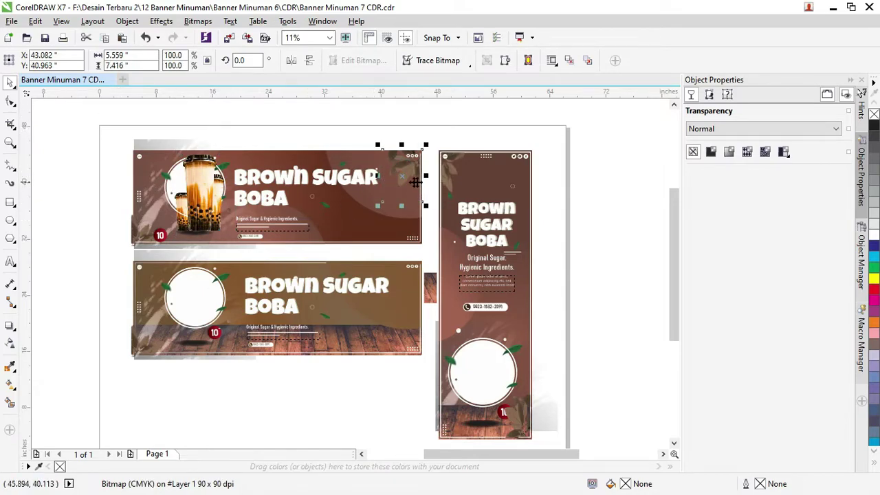
pyautogui.moveTo(677, 245); pyautogui.dragTo(671, 256)
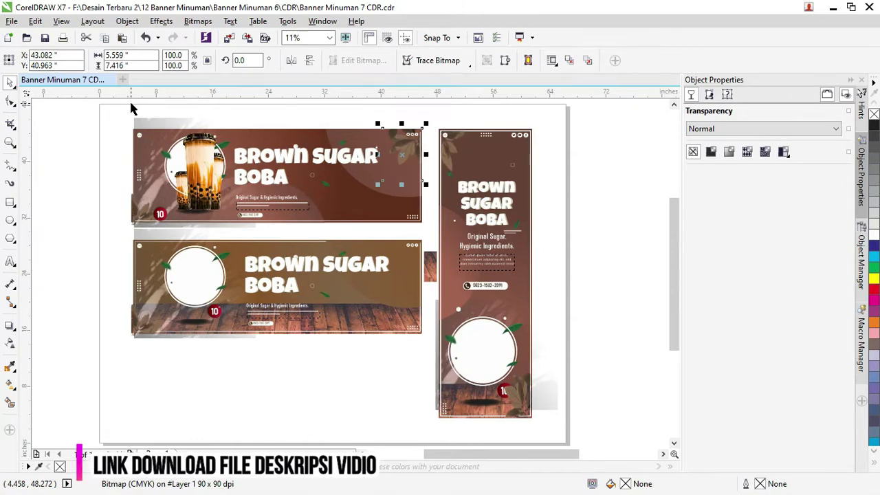
pyautogui.press('F8')
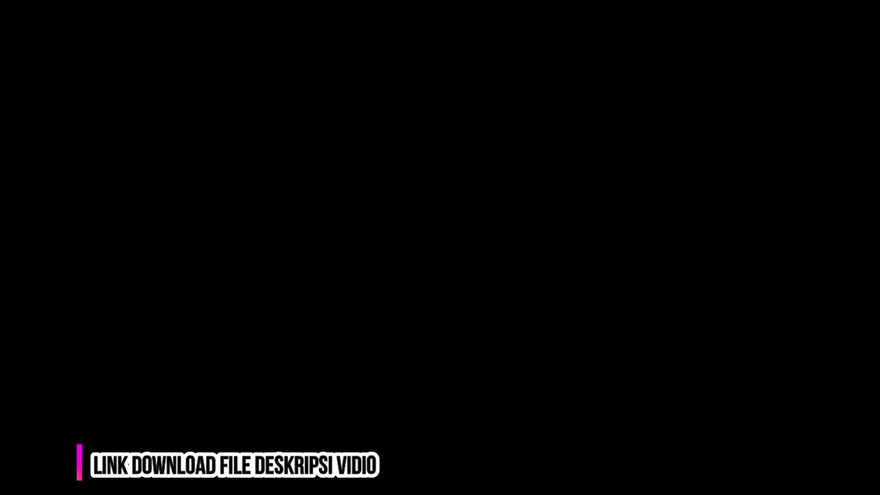